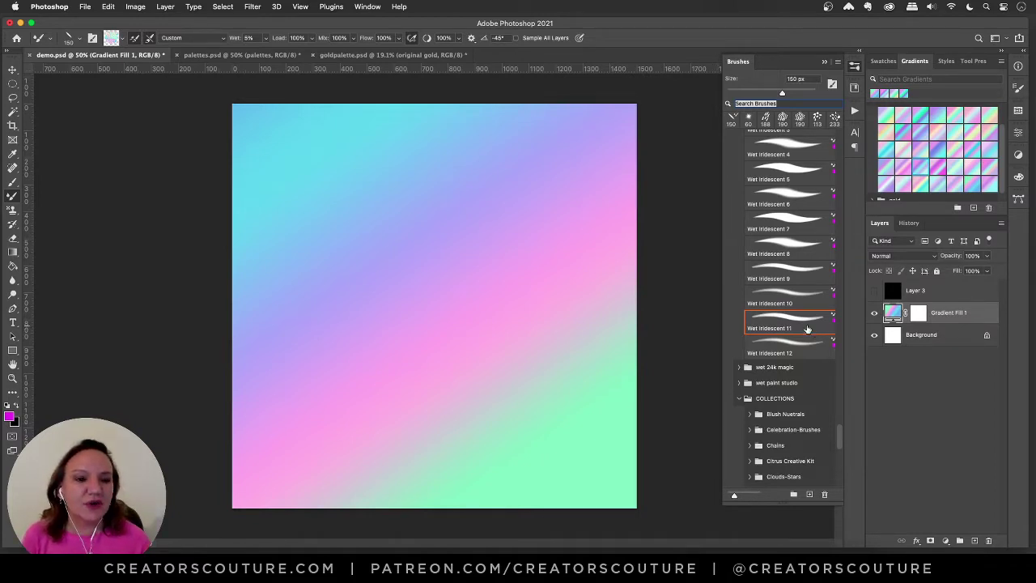
Load the Wet Iridescent 11 preset from the Brushes panel into the Mixer Brush.
{"action": "scroll", "coordinate": [807, 330], "scroll_direction": "up", "scroll_amount": 1}
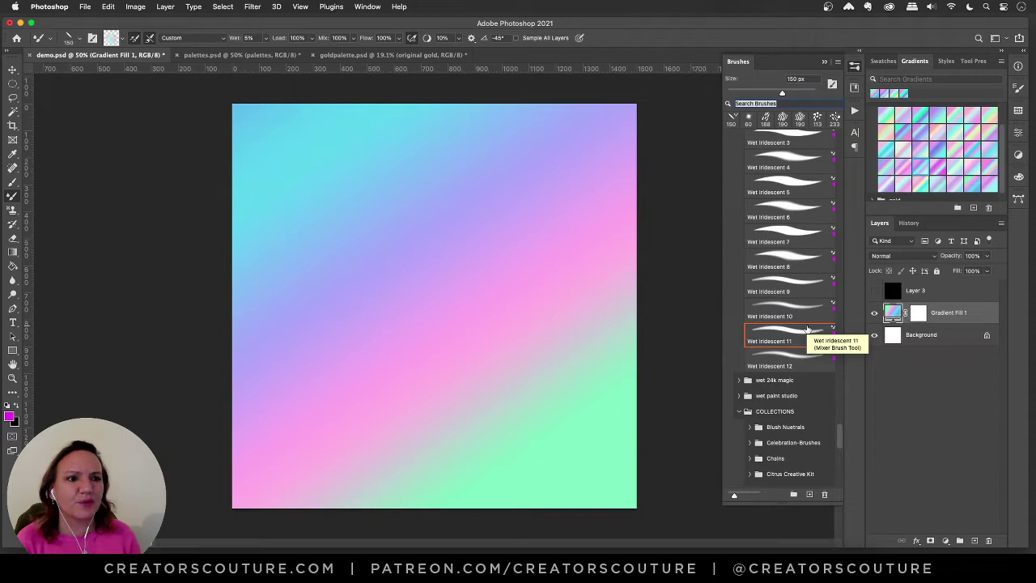
{"action": "left_click", "coordinate": [807, 330]}
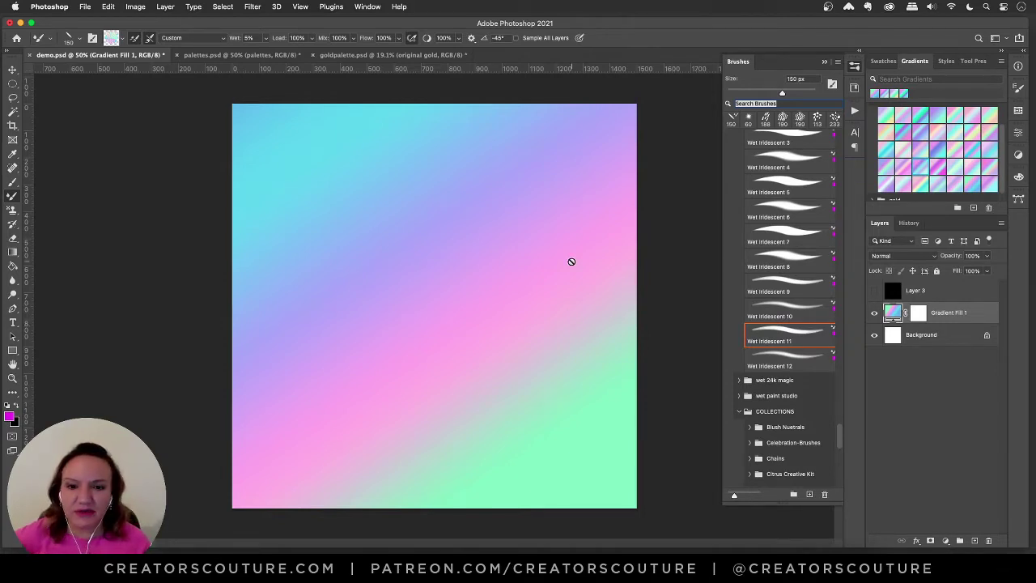
{"action": "scroll", "coordinate": [947, 162], "scroll_direction": "down", "scroll_amount": 1}
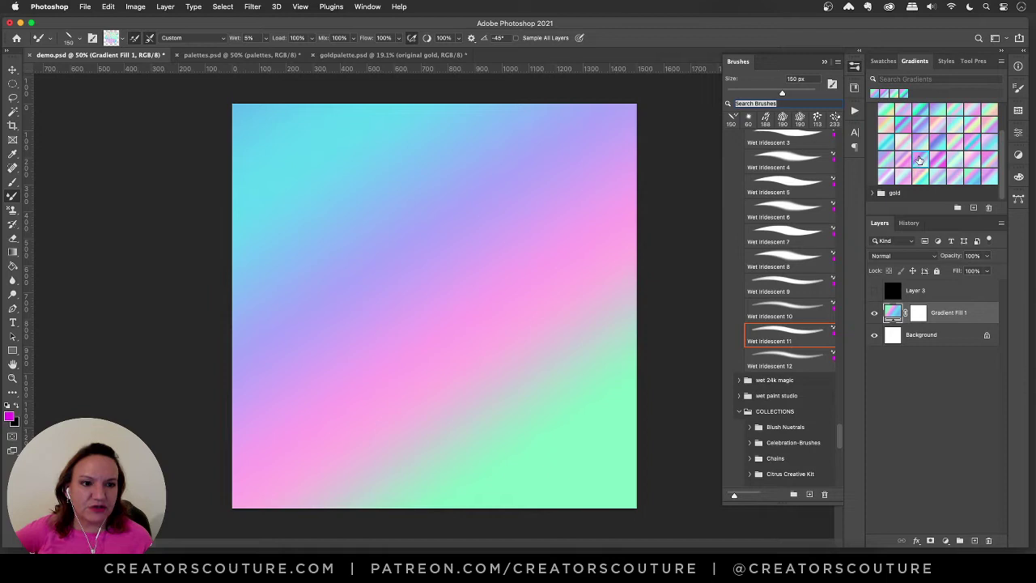
{"action": "left_click_drag", "start_coordinate": [920, 159], "coordinate": [458, 263]}
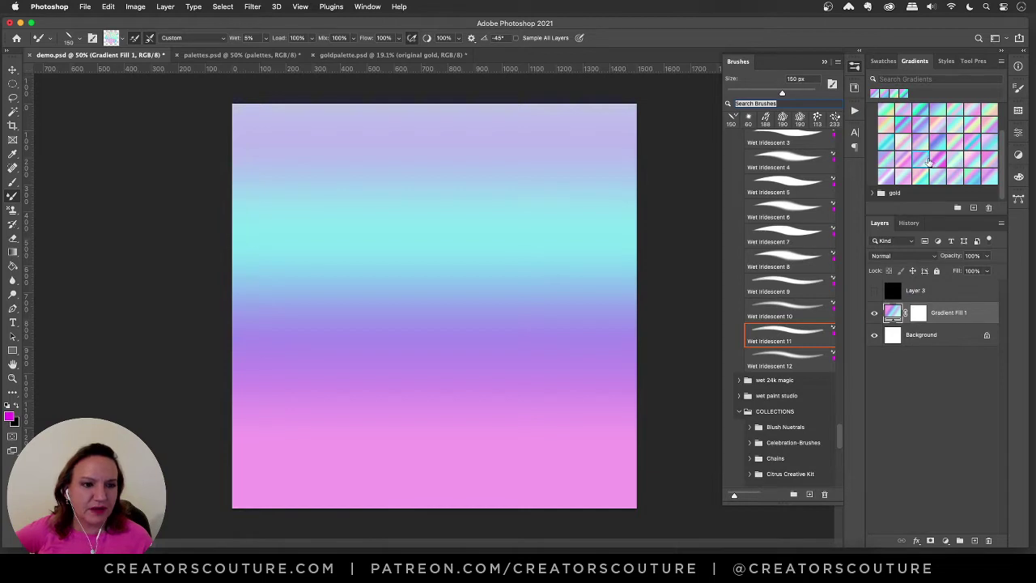
{"action": "left_click_drag", "start_coordinate": [931, 163], "coordinate": [894, 312]}
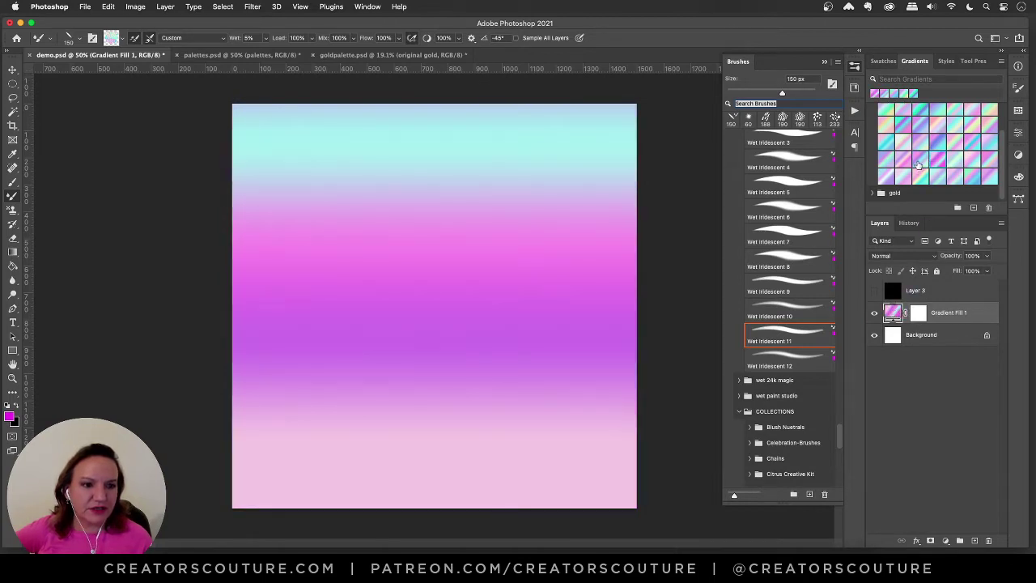
{"action": "left_click_drag", "start_coordinate": [920, 165], "coordinate": [895, 314]}
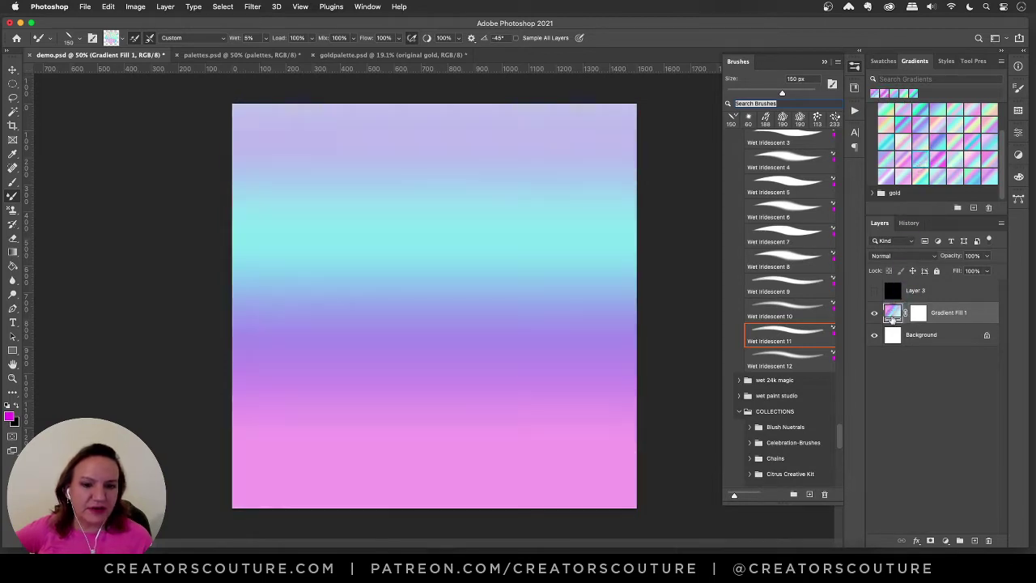
{"action": "left_click", "coordinate": [909, 222]}
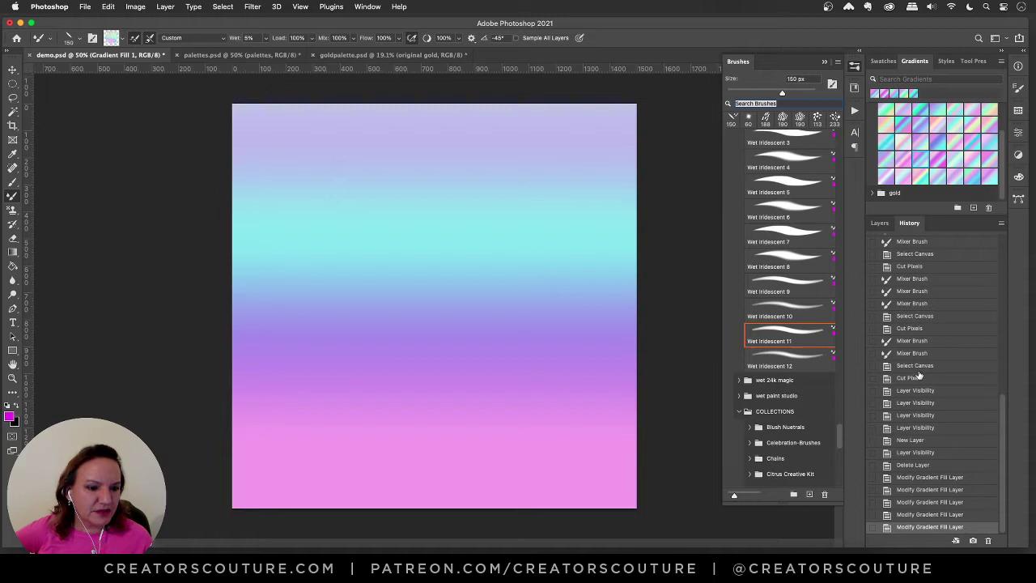
{"action": "left_click", "coordinate": [923, 478]}
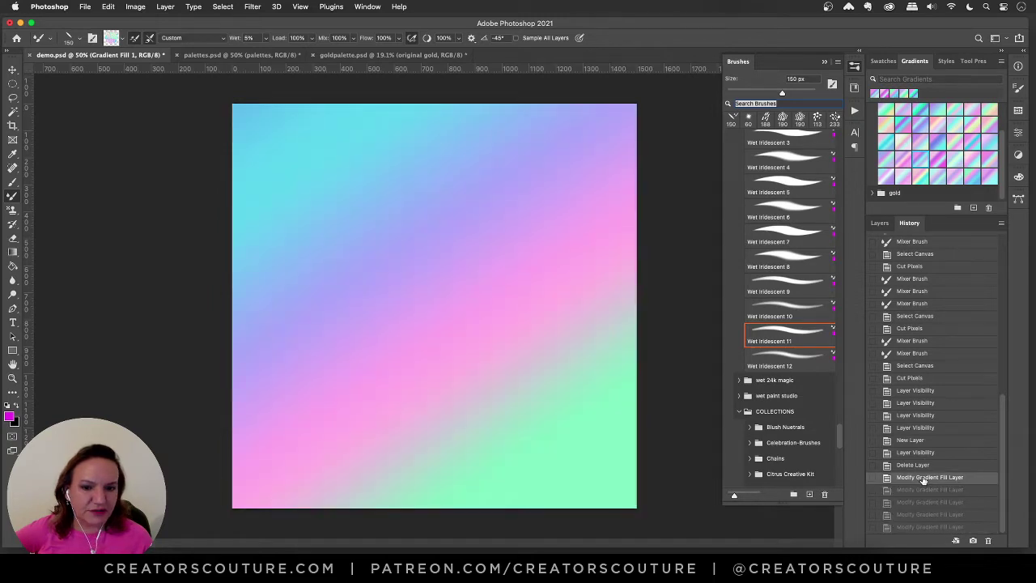
{"action": "left_click", "coordinate": [880, 223]}
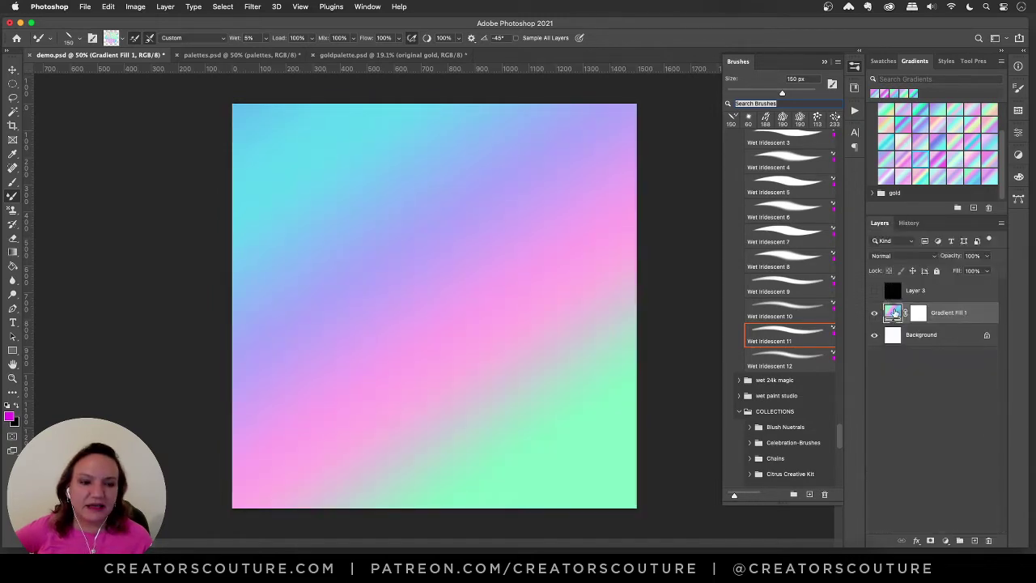
Shift the Gradient Fill 1 gradient up-left to raise the mint band, and add an empty Layer 4 above it.
{"action": "double_click", "coordinate": [893, 313]}
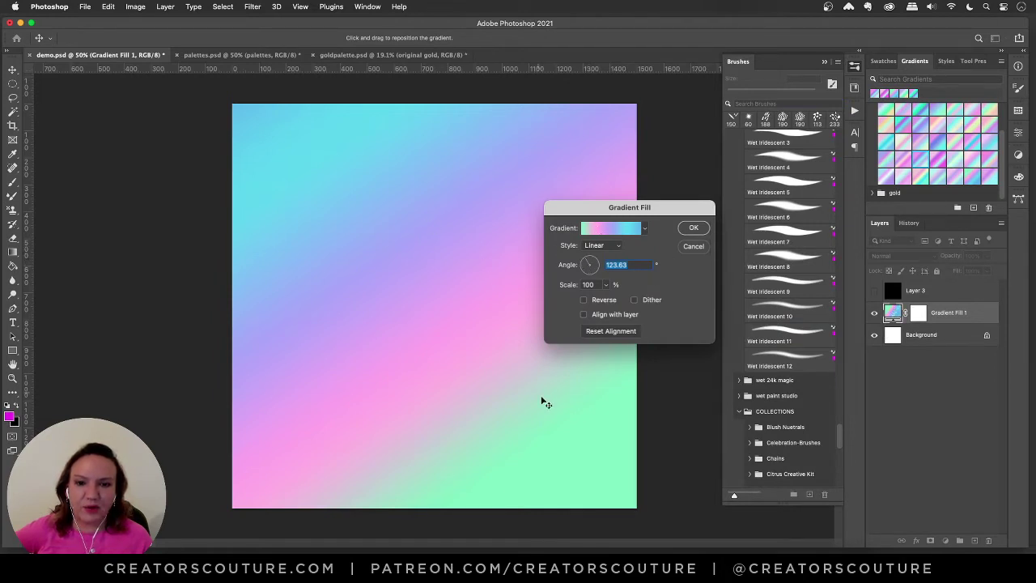
{"action": "left_click_drag", "start_coordinate": [478, 320], "coordinate": [451, 293]}
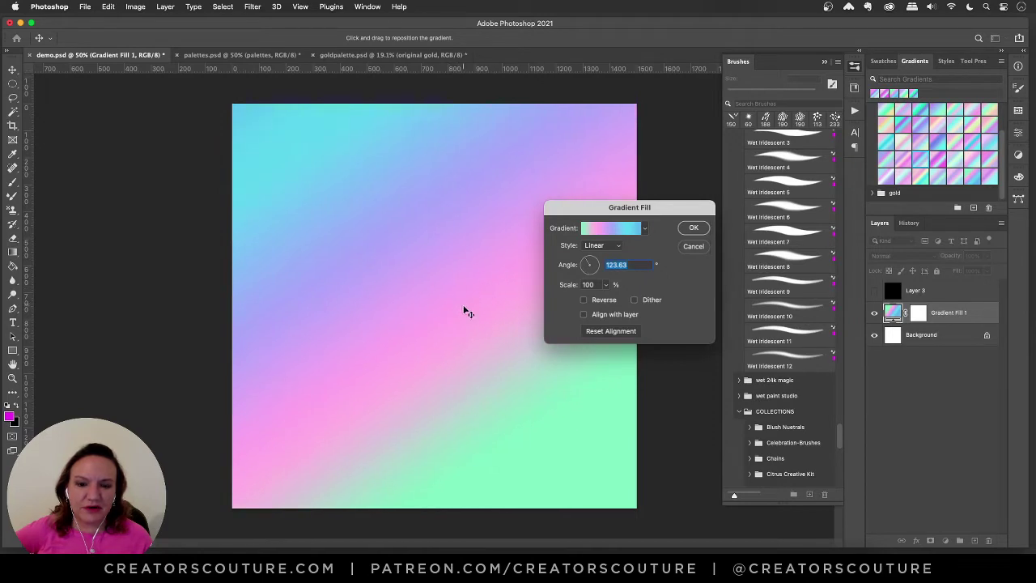
{"action": "left_click", "coordinate": [693, 229]}
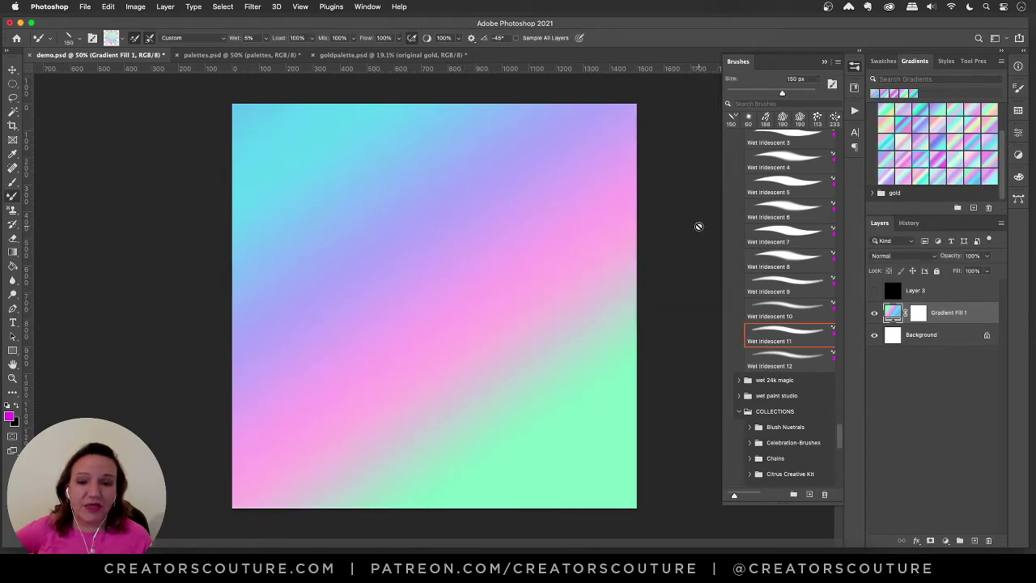
{"action": "left_click", "coordinate": [975, 541]}
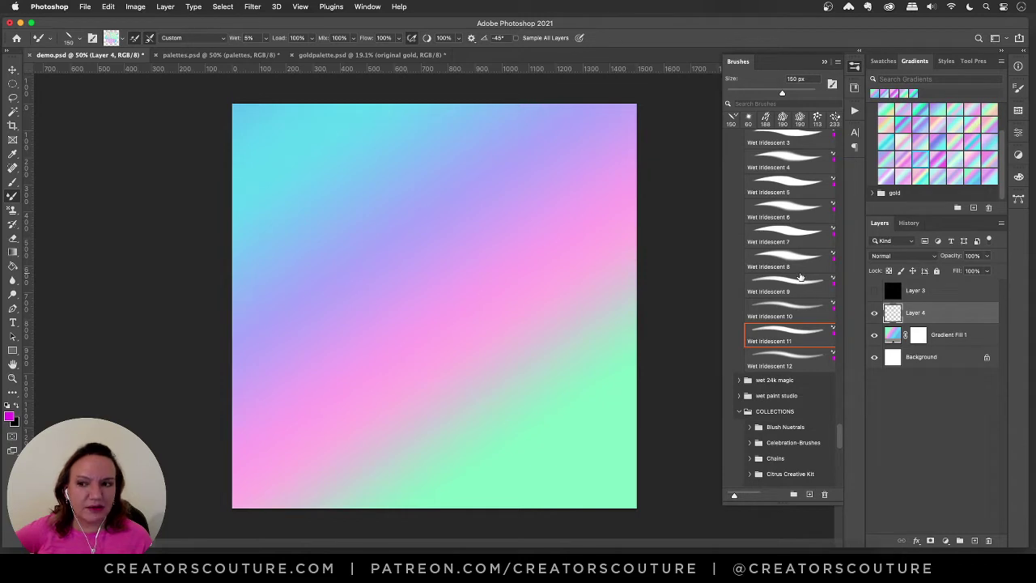
Make the mixer brush fully wet and paint trial ribbons with Wet Iridescent 9, 10 and 11.
{"action": "key", "text": "shift+0"}
{"action": "key", "text": "shift+5"}
{"action": "key", "text": "0"}
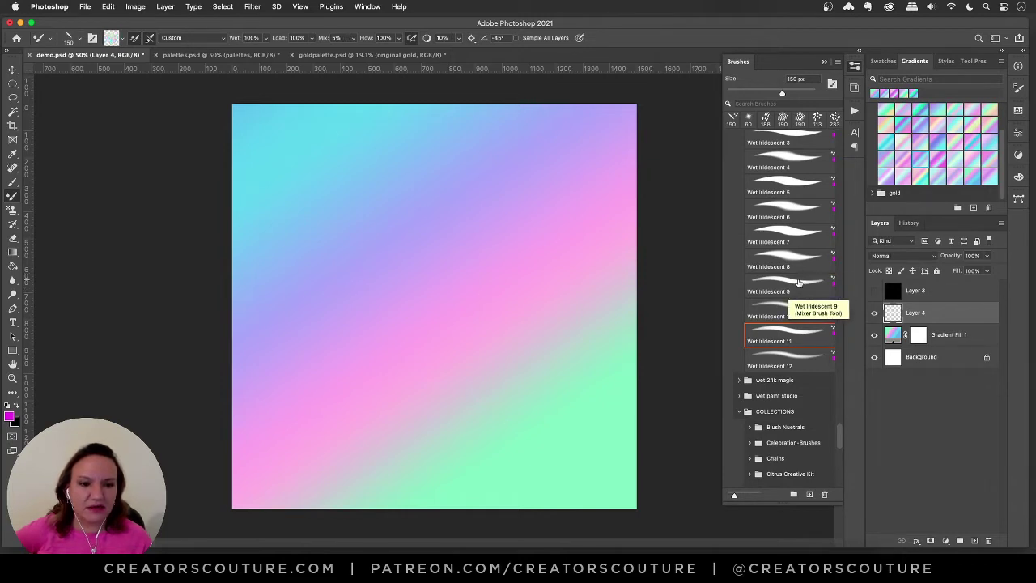
{"action": "left_click", "coordinate": [797, 281]}
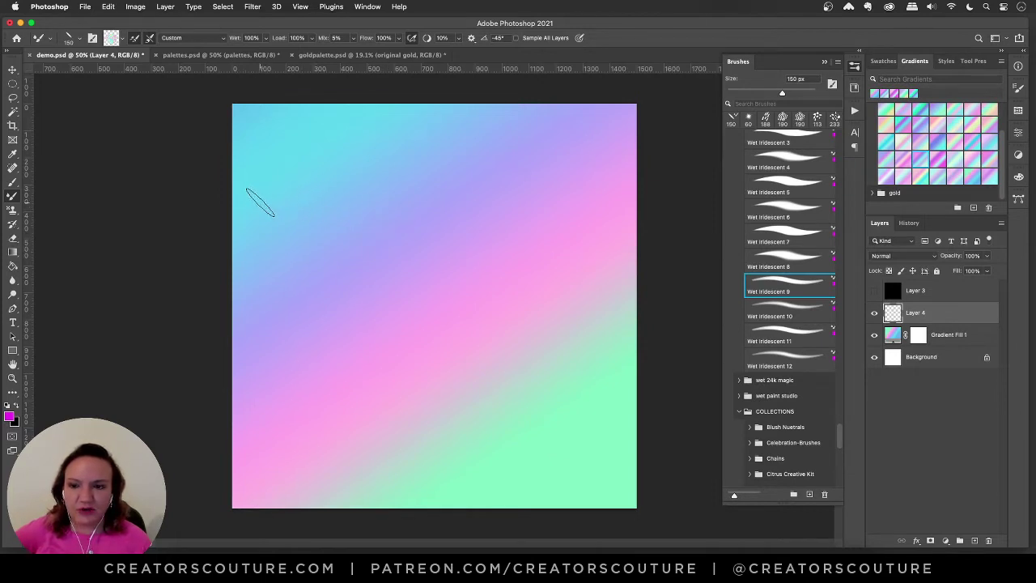
{"action": "mouse_move", "coordinate": [259, 201]}
{"action": "left_mouse_down"}
{"action": "mouse_move", "coordinate": [317, 174]}
{"action": "mouse_move", "coordinate": [275, 285]}
{"action": "mouse_move", "coordinate": [351, 271]}
{"action": "mouse_move", "coordinate": [326, 342]}
{"action": "mouse_move", "coordinate": [322, 430]}
{"action": "left_mouse_up"}
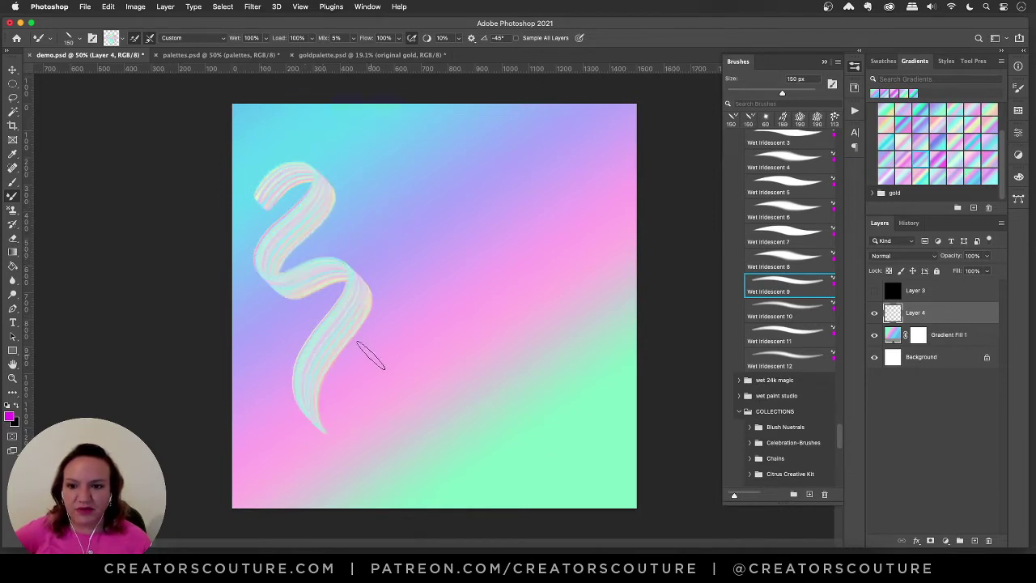
{"action": "left_click", "coordinate": [786, 316]}
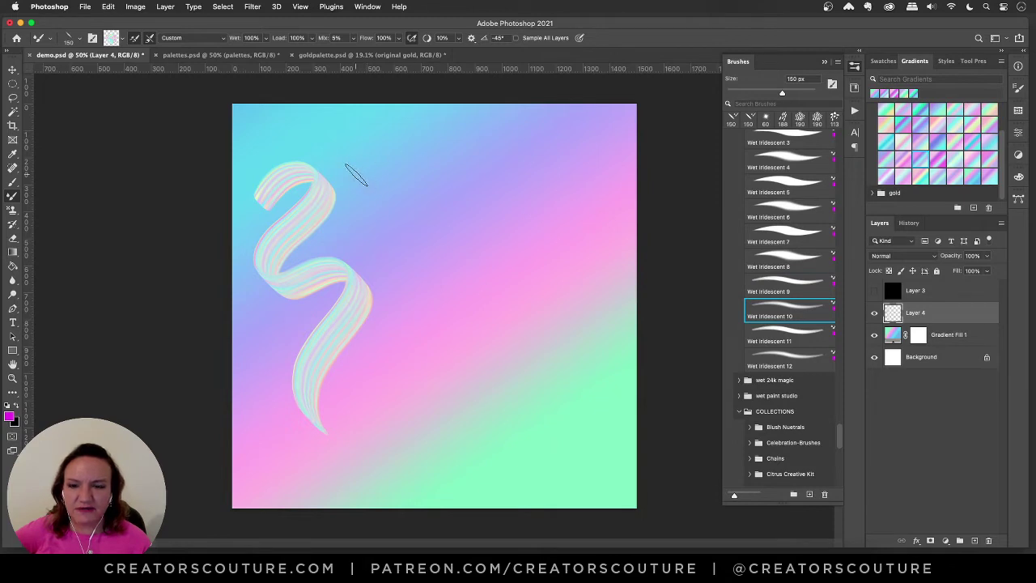
{"action": "mouse_move", "coordinate": [349, 176]}
{"action": "left_mouse_down"}
{"action": "mouse_move", "coordinate": [400, 162]}
{"action": "mouse_move", "coordinate": [357, 231]}
{"action": "mouse_move", "coordinate": [404, 248]}
{"action": "mouse_move", "coordinate": [444, 284]}
{"action": "mouse_move", "coordinate": [408, 358]}
{"action": "mouse_move", "coordinate": [479, 381]}
{"action": "mouse_move", "coordinate": [458, 484]}
{"action": "left_mouse_up"}
{"action": "left_click", "coordinate": [779, 339]}
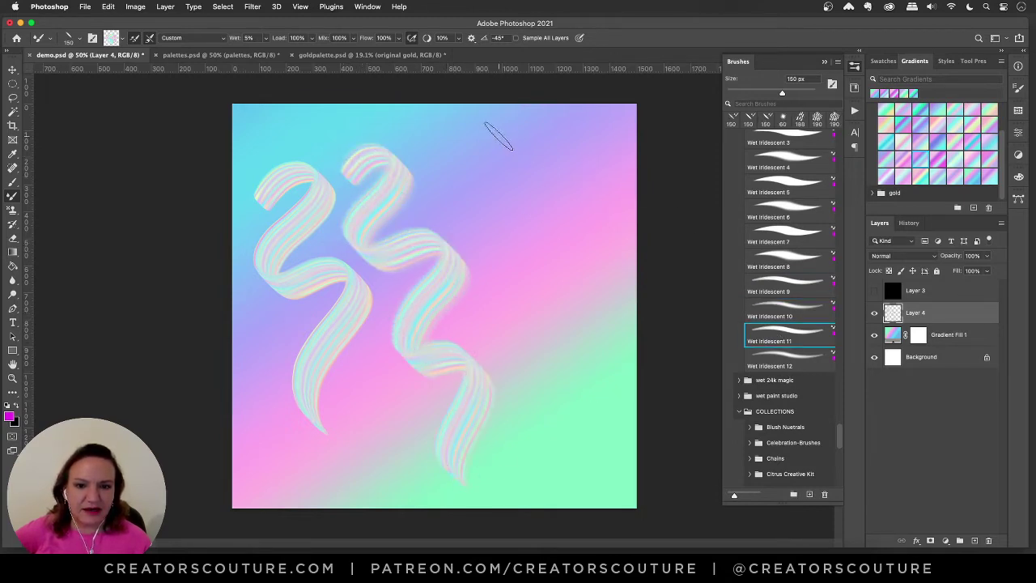
{"action": "mouse_move", "coordinate": [434, 156]}
{"action": "left_mouse_down"}
{"action": "mouse_move", "coordinate": [523, 269]}
{"action": "mouse_move", "coordinate": [507, 338]}
{"action": "mouse_move", "coordinate": [560, 365]}
{"action": "mouse_move", "coordinate": [549, 465]}
{"action": "left_mouse_up"}
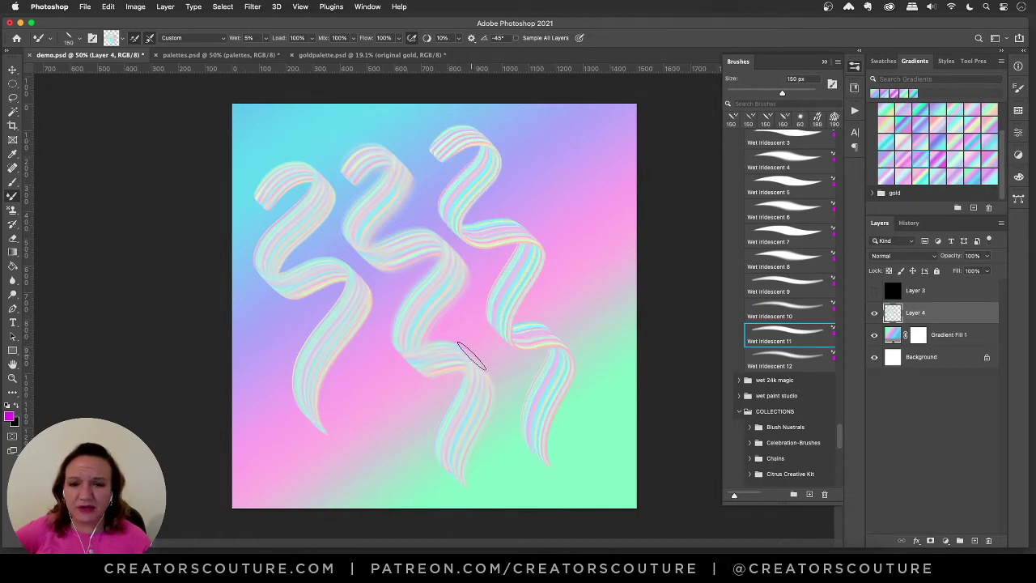
Check the palettes document, paint a Wet Iridescent 12 ribbon, then undo all the ribbon strokes.
{"action": "left_click", "coordinate": [212, 55]}
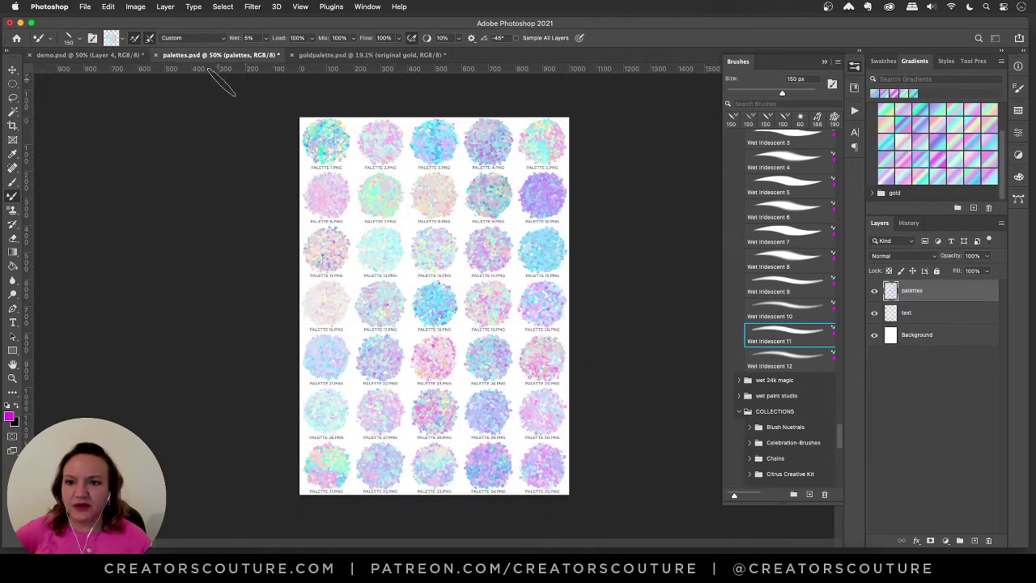
{"action": "left_click", "coordinate": [109, 57]}
{"action": "left_click", "coordinate": [774, 368]}
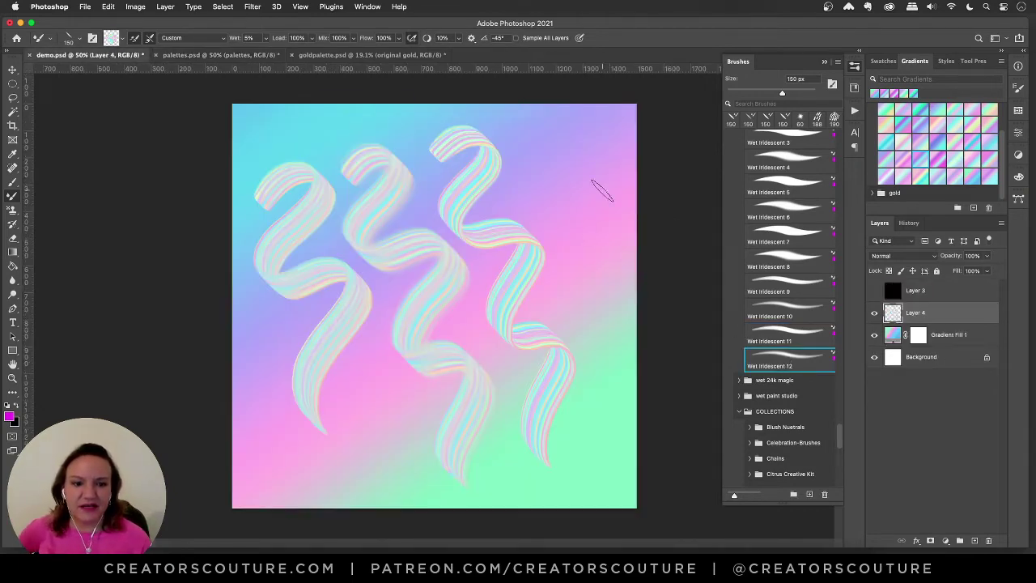
{"action": "mouse_move", "coordinate": [547, 113]}
{"action": "left_mouse_down"}
{"action": "mouse_move", "coordinate": [541, 185]}
{"action": "mouse_move", "coordinate": [612, 188]}
{"action": "mouse_move", "coordinate": [573, 263]}
{"action": "mouse_move", "coordinate": [611, 290]}
{"action": "mouse_move", "coordinate": [626, 334]}
{"action": "mouse_move", "coordinate": [599, 408]}
{"action": "mouse_move", "coordinate": [676, 421]}
{"action": "left_mouse_up"}
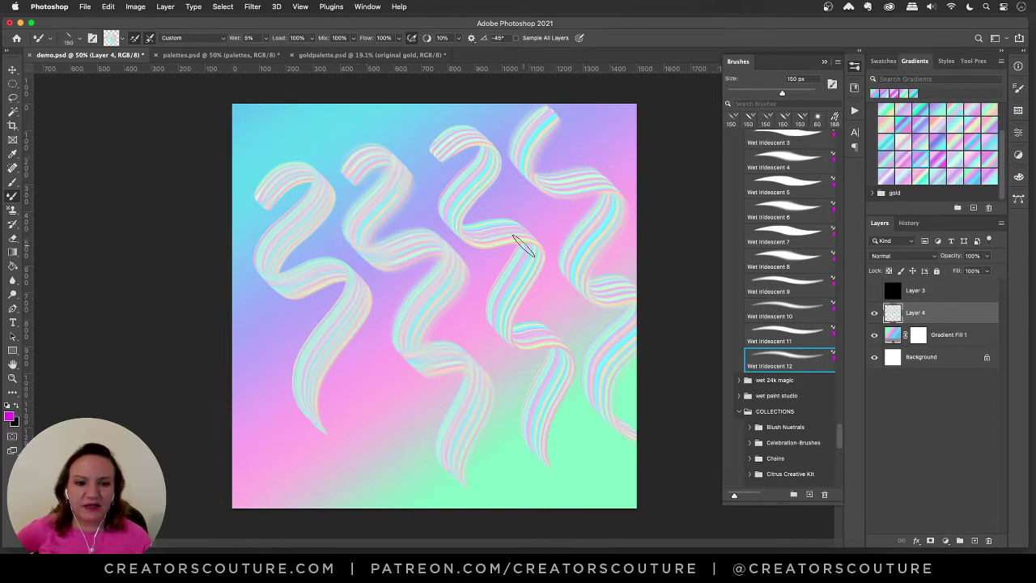
{"action": "left_click", "coordinate": [791, 338]}
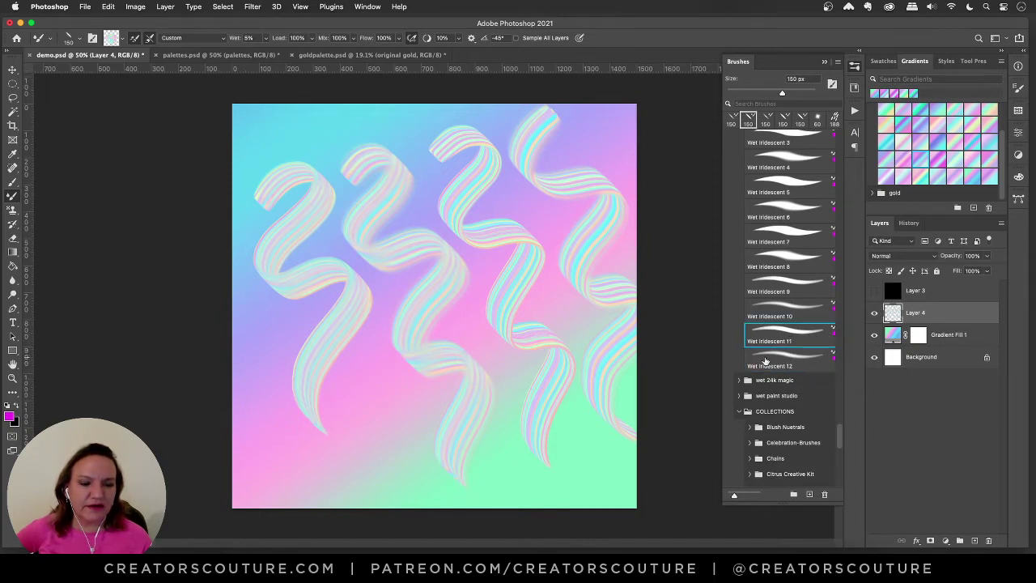
{"action": "key", "text": "super+z"}
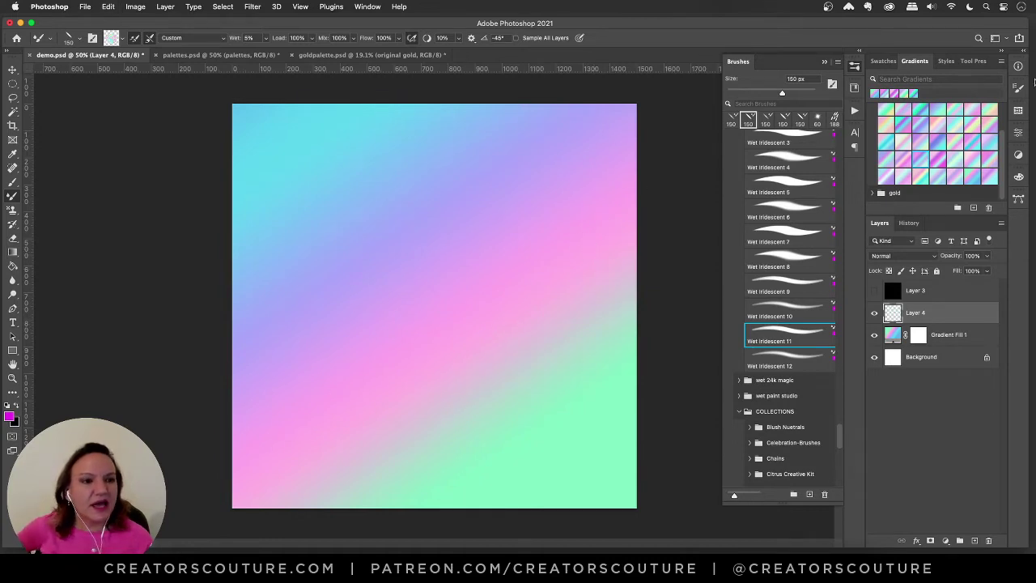
{"action": "left_click", "coordinate": [1018, 87]}
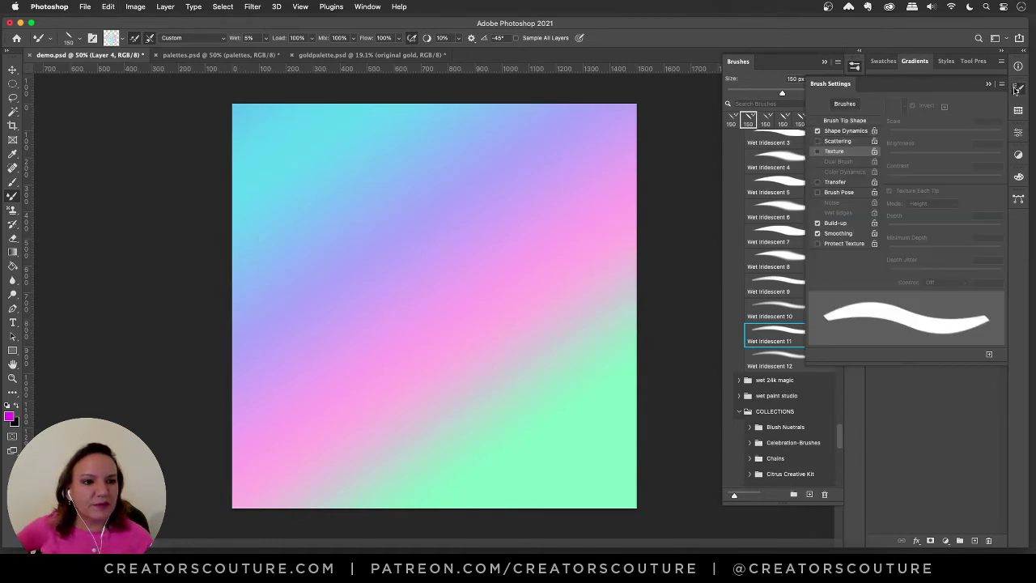
{"action": "left_click", "coordinate": [845, 121]}
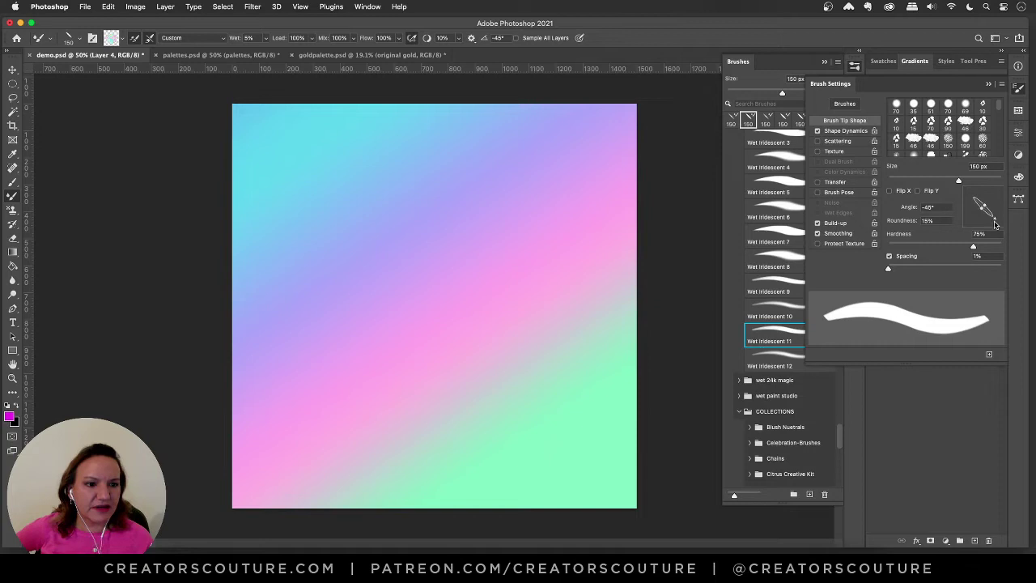
{"action": "left_click", "coordinate": [858, 132]}
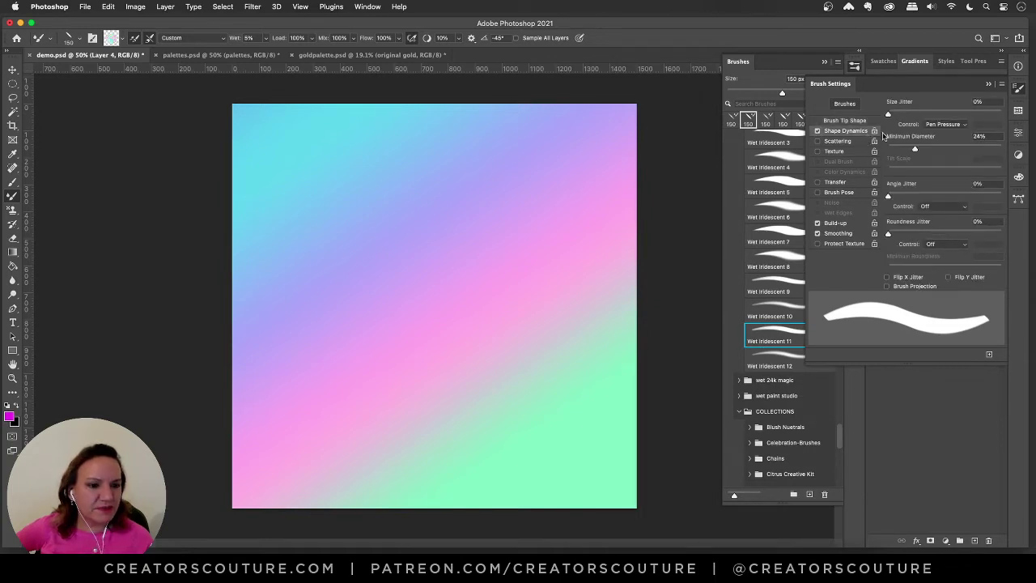
{"action": "left_click", "coordinate": [1018, 89]}
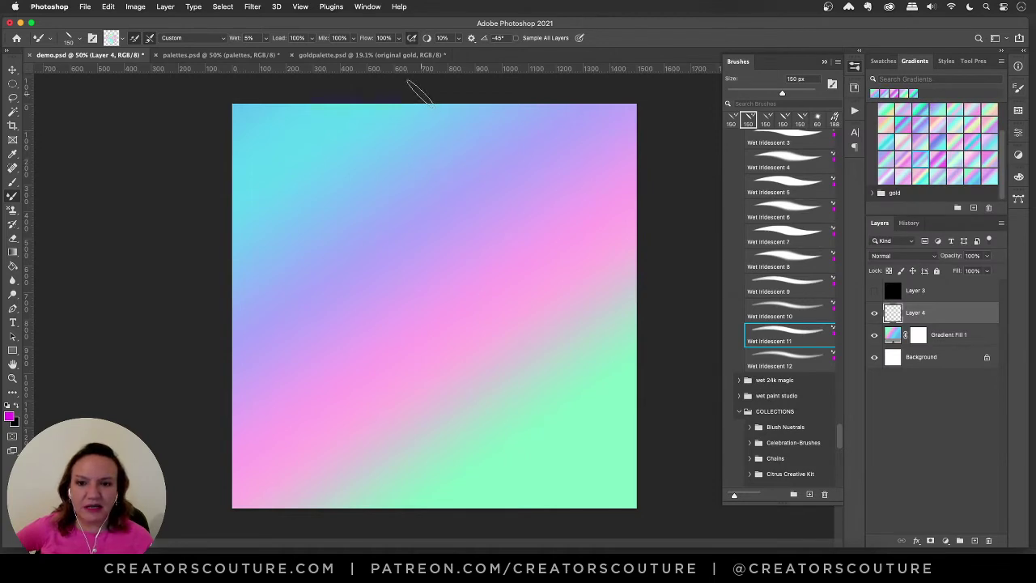
{"action": "mouse_move", "coordinate": [379, 108]}
{"action": "left_mouse_down"}
{"action": "mouse_move", "coordinate": [360, 220]}
{"action": "mouse_move", "coordinate": [413, 269]}
{"action": "mouse_move", "coordinate": [555, 491]}
{"action": "left_mouse_up"}
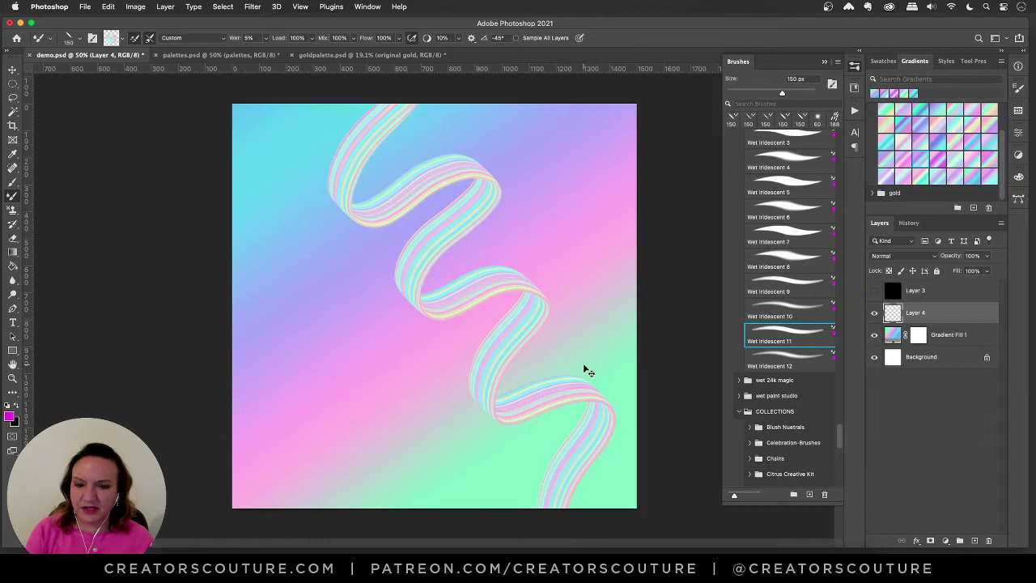
{"action": "key", "text": "super+z"}
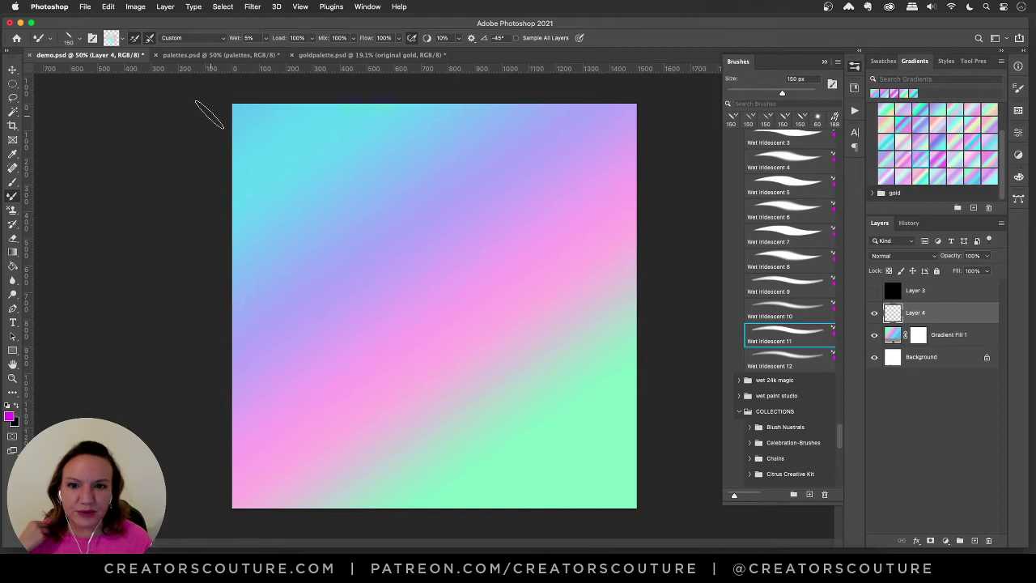
Compare against palettes.psd, then try a curved upper-left ribbon in demo.psd and undo it.
{"action": "left_click", "coordinate": [218, 55]}
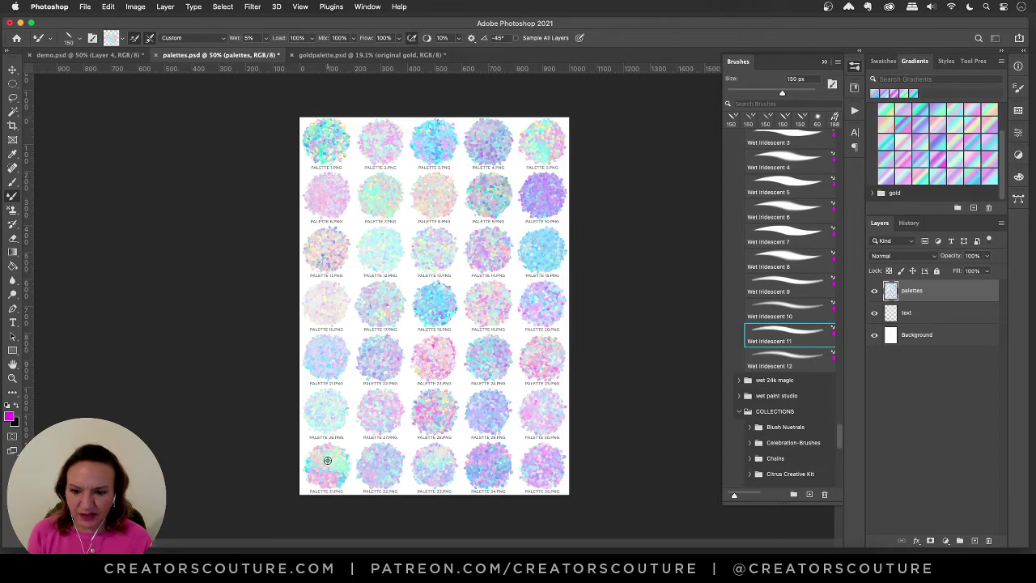
{"action": "left_click", "coordinate": [101, 55]}
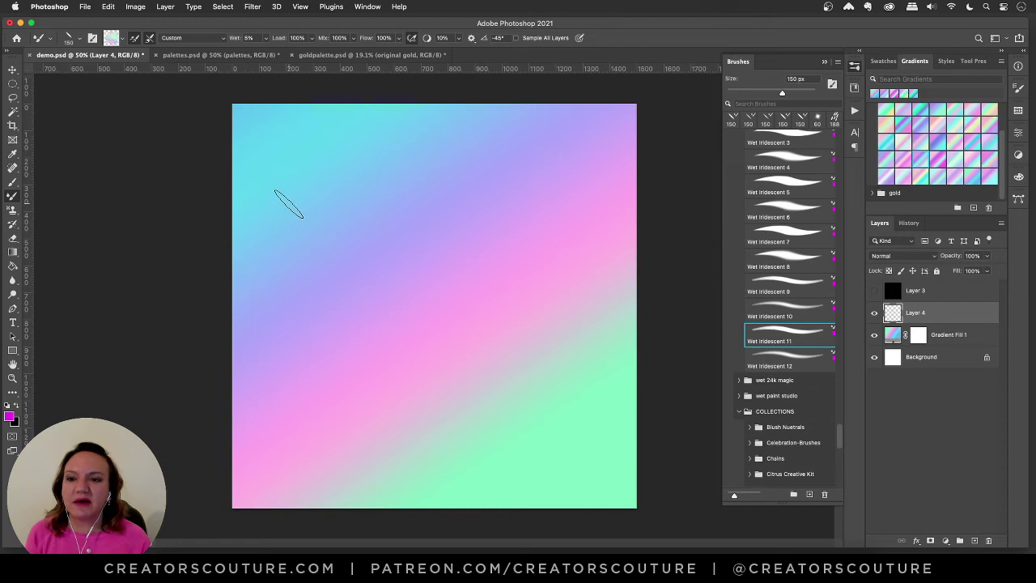
{"action": "mouse_move", "coordinate": [214, 233]}
{"action": "left_mouse_down"}
{"action": "mouse_move", "coordinate": [412, 309]}
{"action": "mouse_move", "coordinate": [526, 504]}
{"action": "mouse_move", "coordinate": [595, 491]}
{"action": "left_mouse_up"}
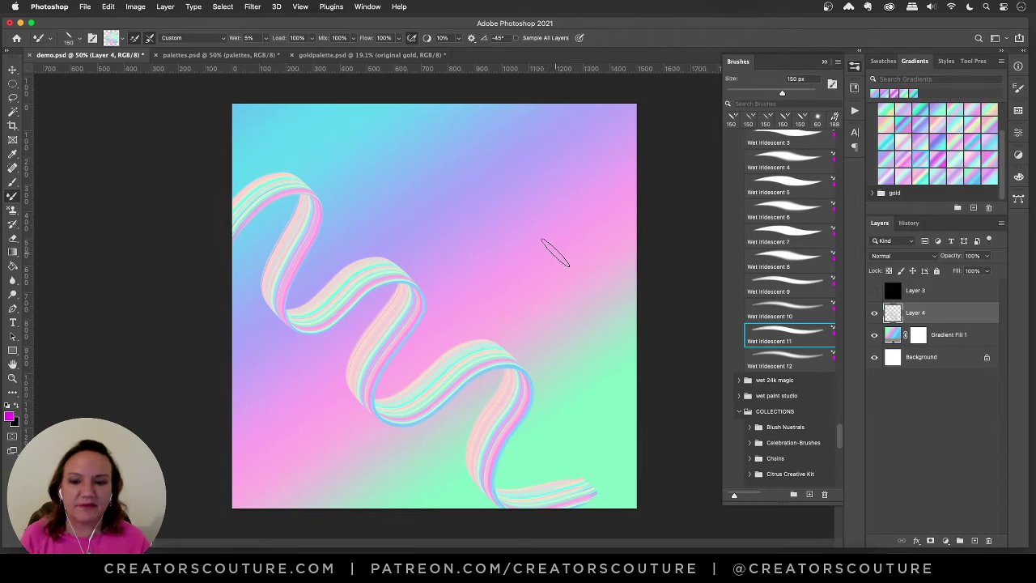
{"action": "key", "text": "super+z"}
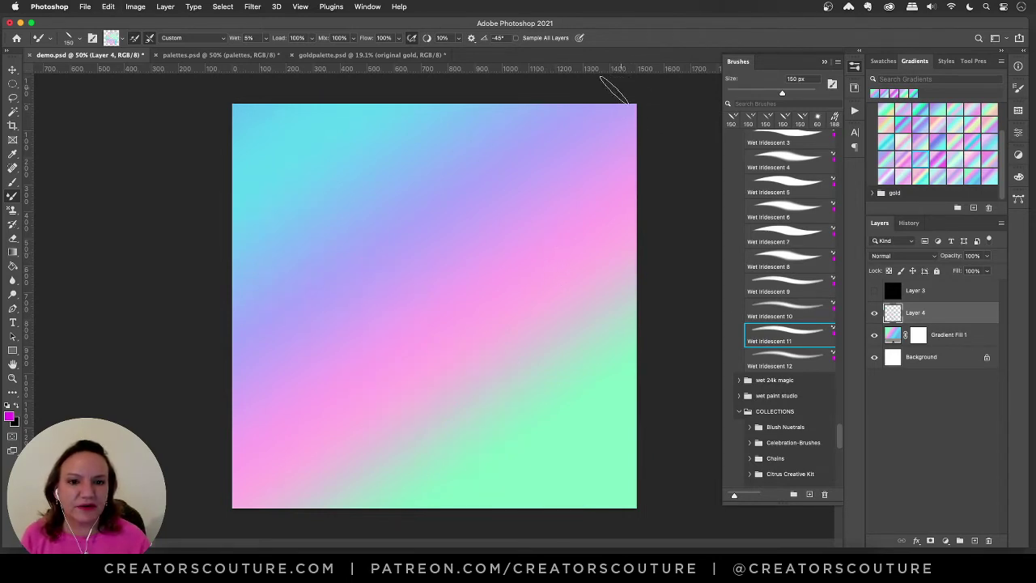
Paint a looping ribbon through the canvas centre and another curving down from the top right.
{"action": "mouse_move", "coordinate": [607, 97]}
{"action": "left_mouse_down"}
{"action": "mouse_move", "coordinate": [623, 194]}
{"action": "mouse_move", "coordinate": [583, 306]}
{"action": "mouse_move", "coordinate": [640, 267]}
{"action": "mouse_move", "coordinate": [623, 354]}
{"action": "left_mouse_up"}
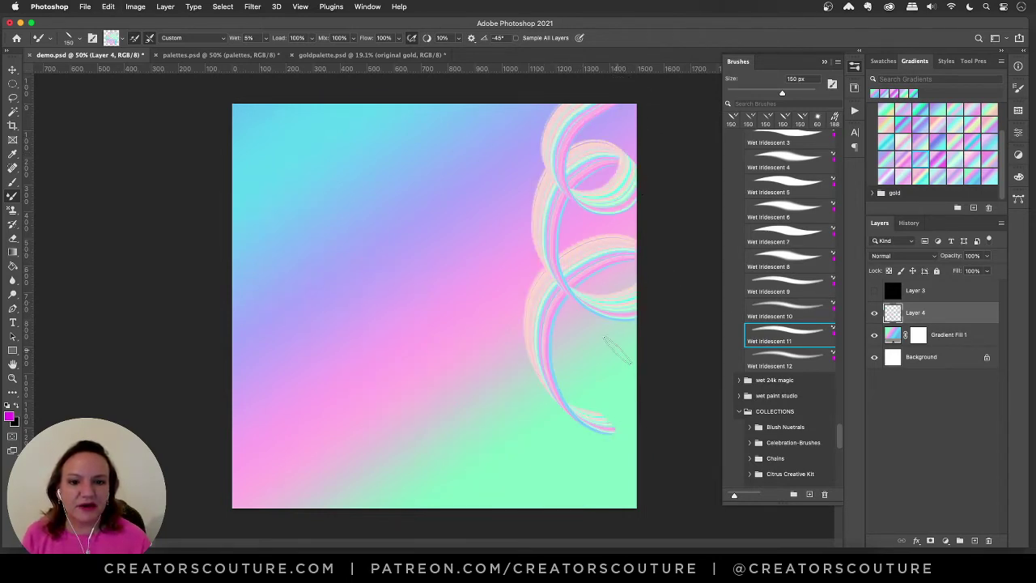
{"action": "key", "text": "super+z"}
{"action": "mouse_move", "coordinate": [368, 182]}
{"action": "left_mouse_down"}
{"action": "mouse_move", "coordinate": [414, 287]}
{"action": "mouse_move", "coordinate": [425, 356]}
{"action": "mouse_move", "coordinate": [518, 392]}
{"action": "mouse_move", "coordinate": [477, 486]}
{"action": "left_mouse_up"}
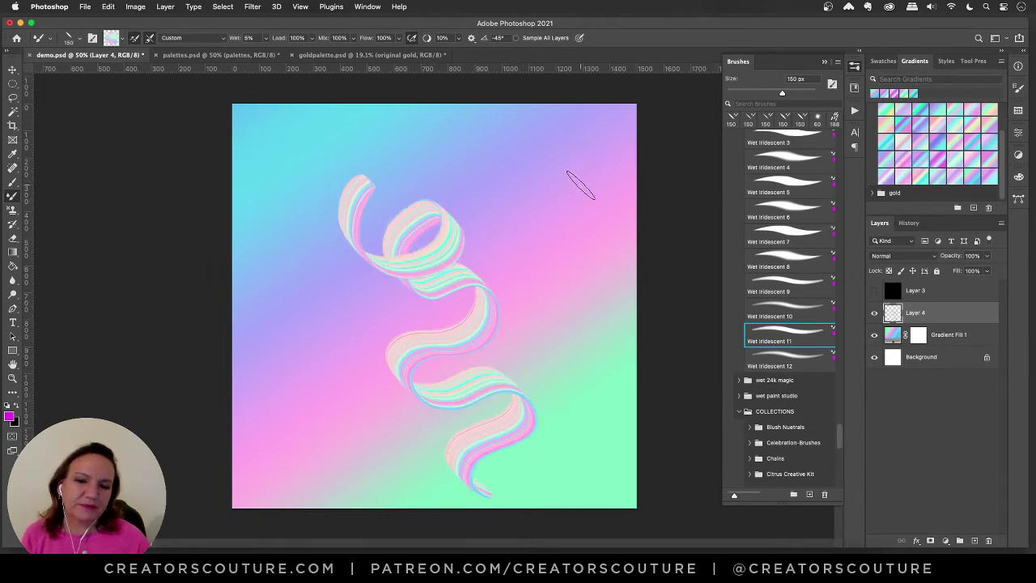
{"action": "mouse_move", "coordinate": [533, 123]}
{"action": "left_mouse_down"}
{"action": "mouse_move", "coordinate": [576, 211]}
{"action": "mouse_move", "coordinate": [538, 259]}
{"action": "mouse_move", "coordinate": [630, 334]}
{"action": "mouse_move", "coordinate": [625, 422]}
{"action": "mouse_move", "coordinate": [578, 486]}
{"action": "left_mouse_up"}
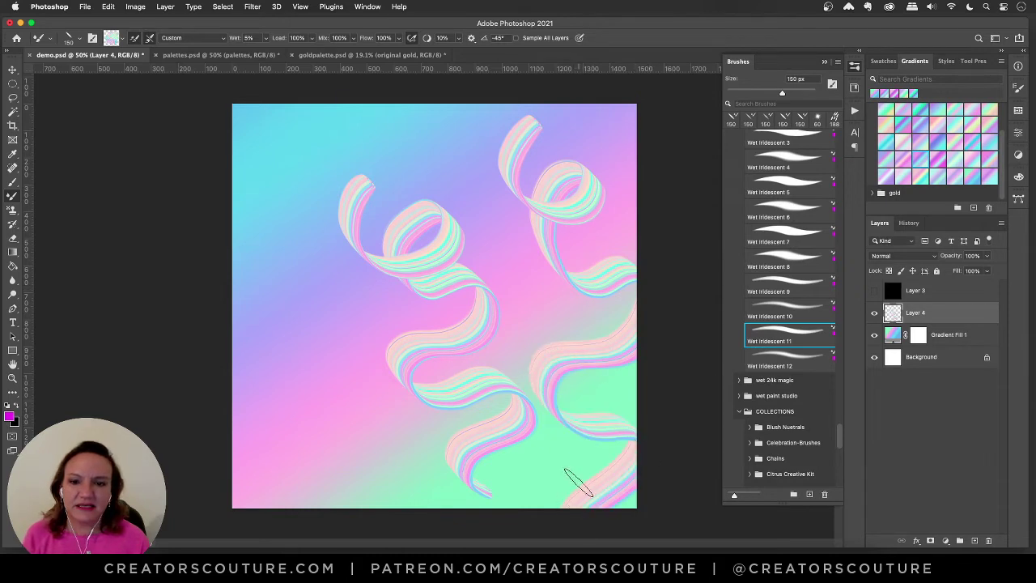
Lower the stroke Smoothing, then select all and clear the old ribbons from Layer 4.
{"action": "left_click", "coordinate": [458, 38]}
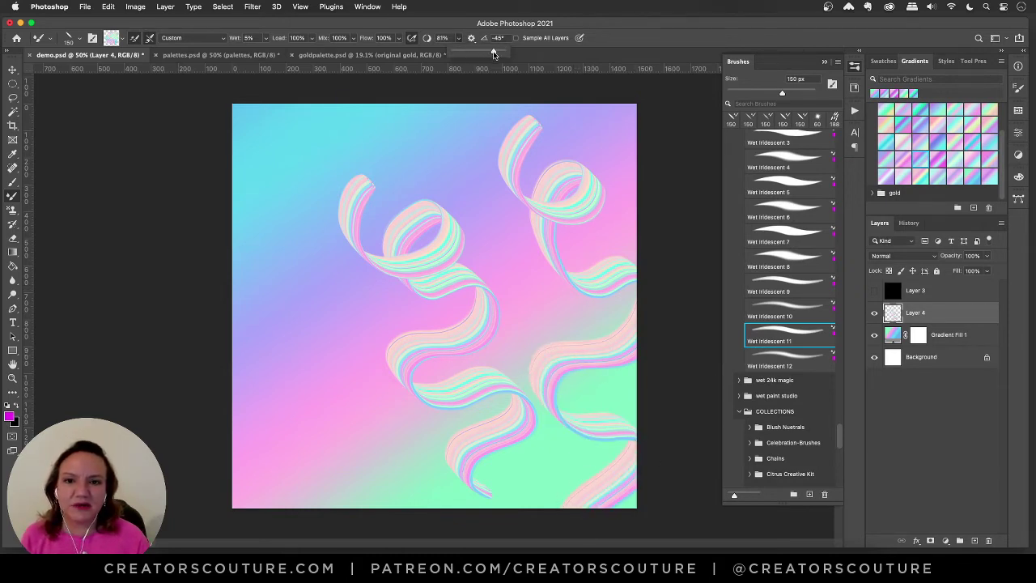
{"action": "left_click_drag", "start_coordinate": [500, 55], "coordinate": [497, 53]}
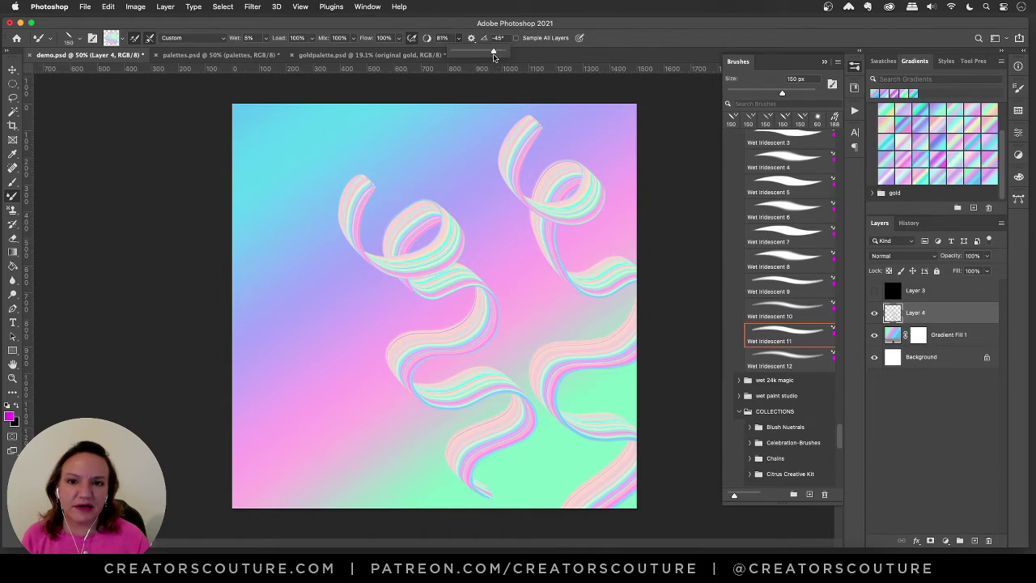
{"action": "mouse_move", "coordinate": [218, 157]}
{"action": "left_mouse_down"}
{"action": "mouse_move", "coordinate": [297, 202]}
{"action": "mouse_move", "coordinate": [229, 267]}
{"action": "mouse_move", "coordinate": [300, 250]}
{"action": "mouse_move", "coordinate": [281, 388]}
{"action": "mouse_move", "coordinate": [243, 387]}
{"action": "left_mouse_up"}
{"action": "key", "text": "super+z"}
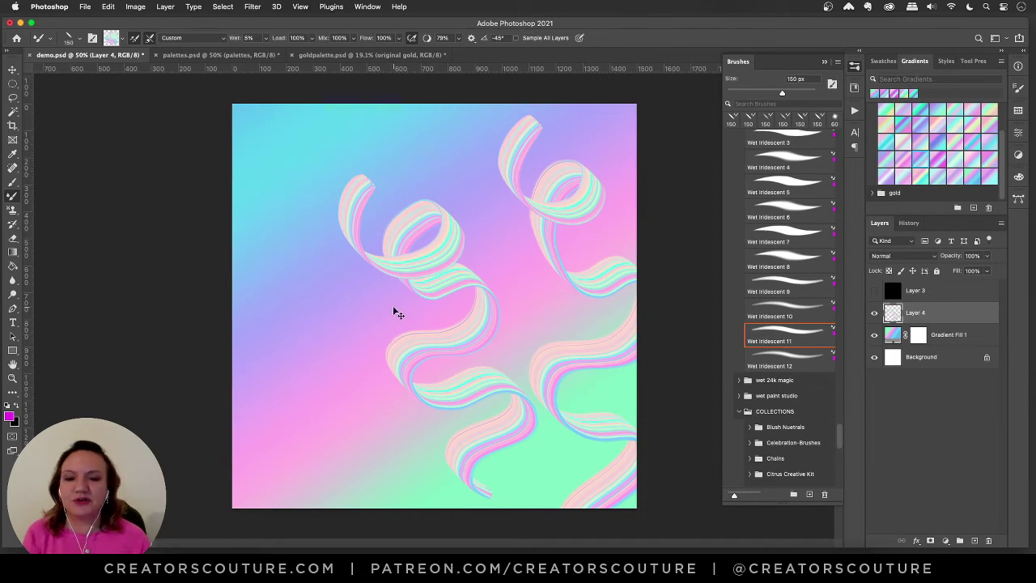
{"action": "key", "text": "super+a"}
{"action": "key", "text": "BackSpace"}
Paint a looping ribbon down the left edge and another down the right edge into a bottom loop.
{"action": "mouse_move", "coordinate": [205, 143]}
{"action": "left_mouse_down"}
{"action": "mouse_move", "coordinate": [280, 119]}
{"action": "mouse_move", "coordinate": [309, 220]}
{"action": "mouse_move", "coordinate": [217, 264]}
{"action": "mouse_move", "coordinate": [276, 215]}
{"action": "mouse_move", "coordinate": [340, 293]}
{"action": "mouse_move", "coordinate": [187, 446]}
{"action": "mouse_move", "coordinate": [265, 501]}
{"action": "mouse_move", "coordinate": [355, 429]}
{"action": "mouse_move", "coordinate": [289, 409]}
{"action": "mouse_move", "coordinate": [282, 476]}
{"action": "mouse_move", "coordinate": [350, 507]}
{"action": "mouse_move", "coordinate": [392, 498]}
{"action": "left_mouse_up"}
{"action": "mouse_move", "coordinate": [559, 98]}
{"action": "left_mouse_down"}
{"action": "mouse_move", "coordinate": [682, 208]}
{"action": "mouse_move", "coordinate": [579, 194]}
{"action": "mouse_move", "coordinate": [612, 389]}
{"action": "left_mouse_up"}
{"action": "mouse_move", "coordinate": [577, 421]}
{"action": "left_mouse_down"}
{"action": "mouse_move", "coordinate": [558, 380]}
{"action": "mouse_move", "coordinate": [566, 506]}
{"action": "left_mouse_up"}
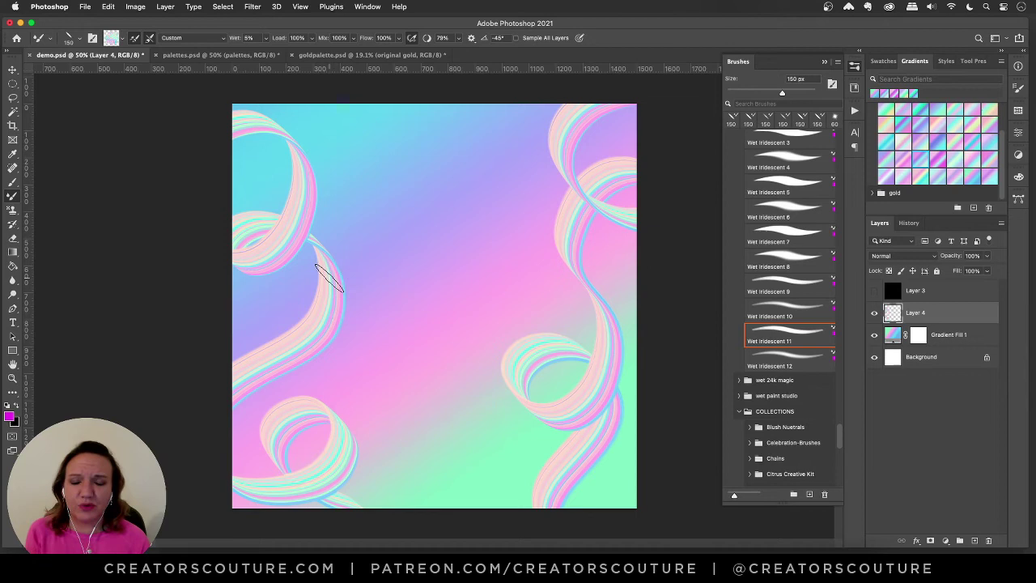
Add Layer 5 above the gradient and scatter 60 px Sparkle 18 sparkles along the ribbon swirls.
{"action": "left_click", "coordinate": [959, 335]}
{"action": "left_click", "coordinate": [974, 541]}
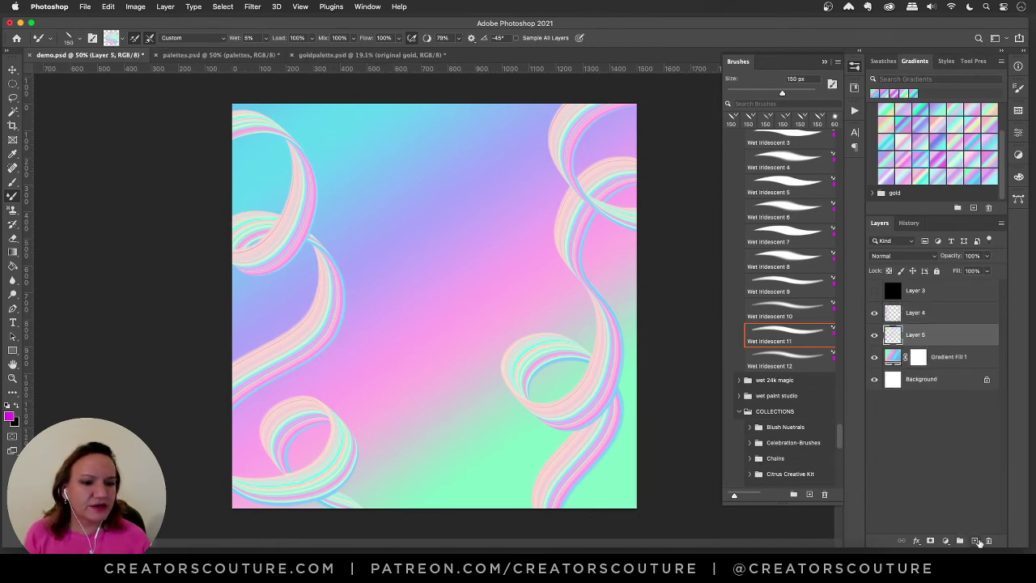
{"action": "left_click_drag", "start_coordinate": [12, 211], "coordinate": [55, 214]}
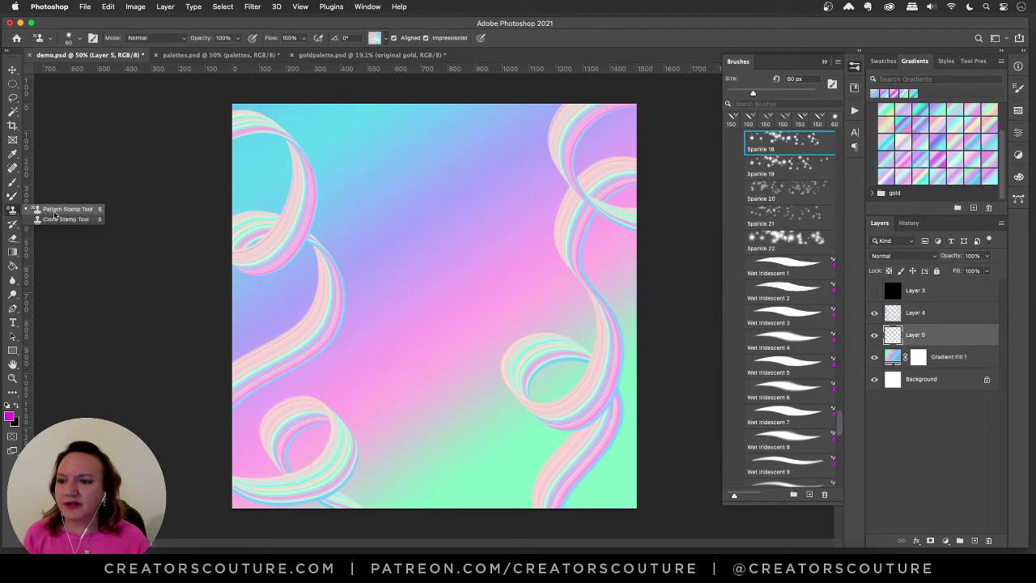
{"action": "left_click", "coordinate": [59, 210]}
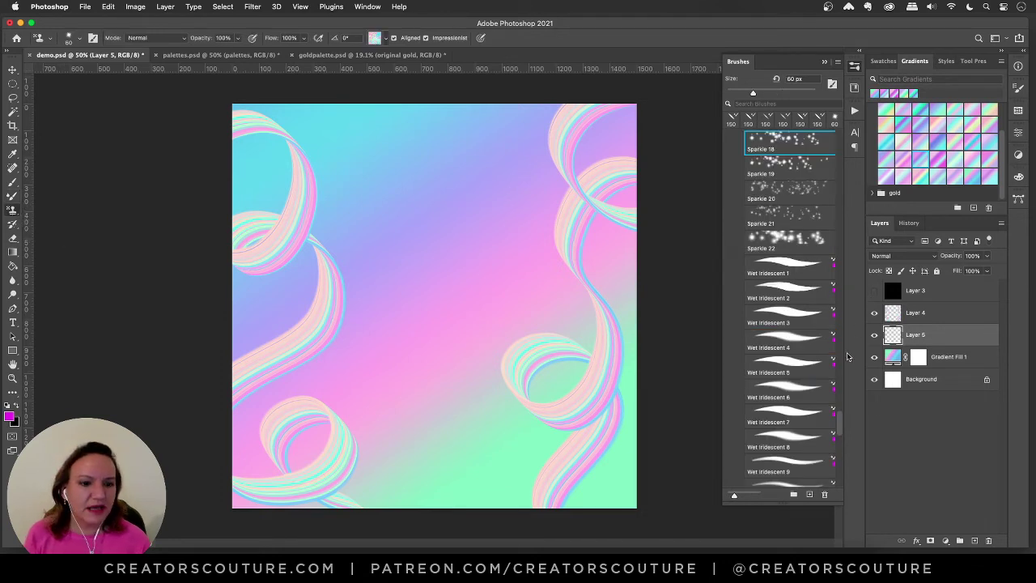
{"action": "left_click", "coordinate": [376, 39]}
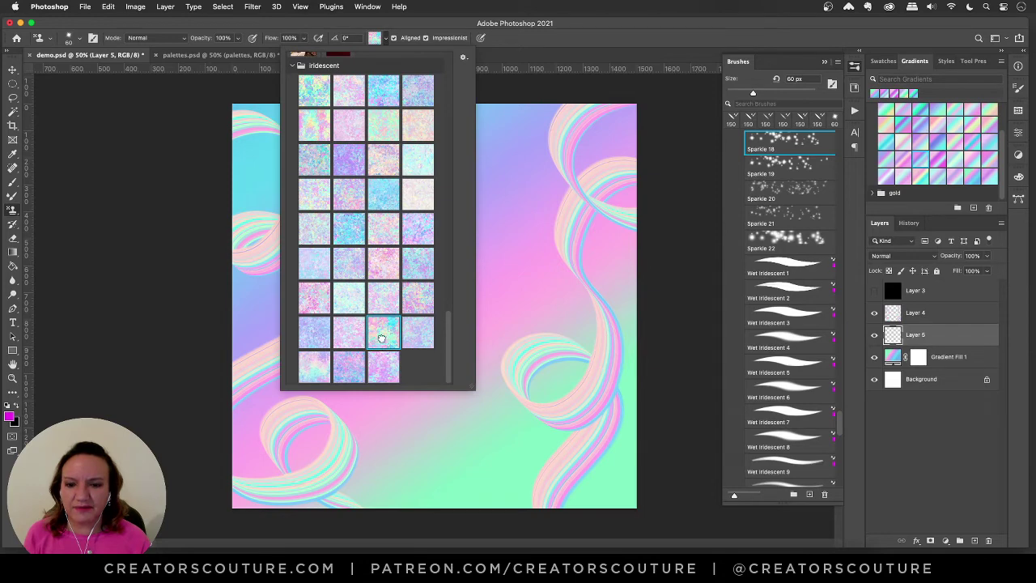
{"action": "left_click", "coordinate": [784, 144]}
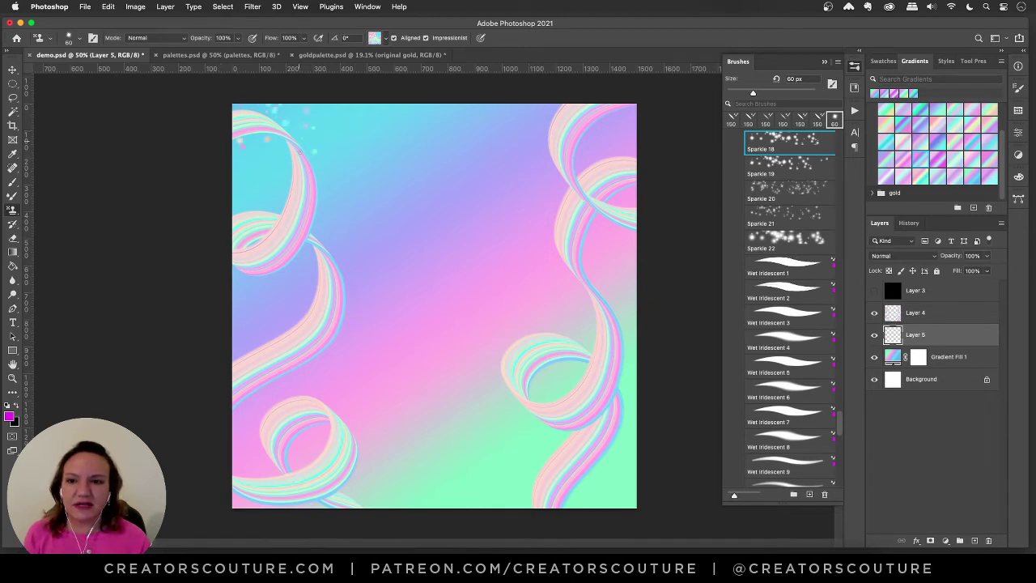
{"action": "left_click", "coordinate": [319, 479]}
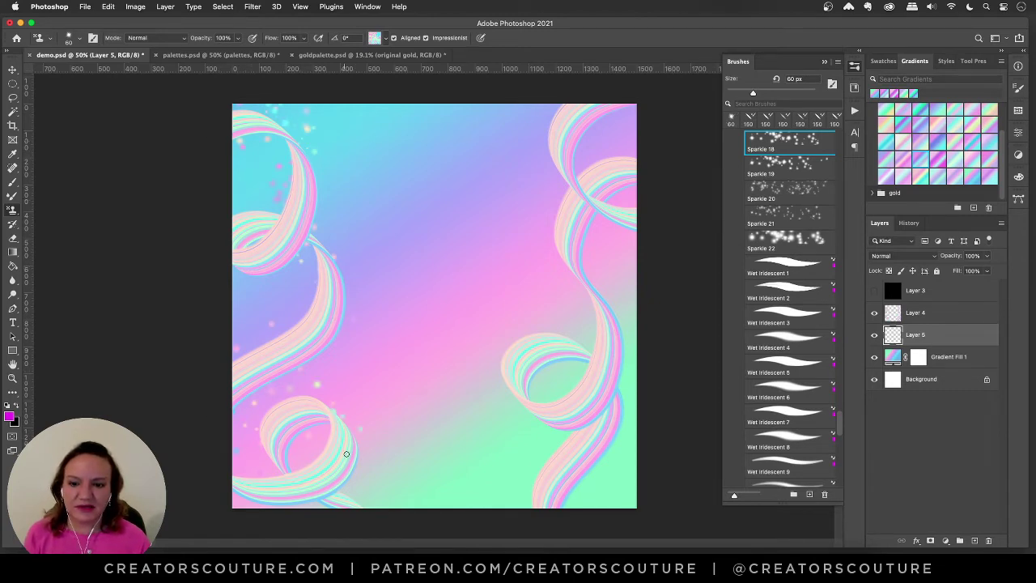
{"action": "mouse_move", "coordinate": [610, 110]}
{"action": "left_mouse_down"}
{"action": "mouse_move", "coordinate": [567, 98]}
{"action": "mouse_move", "coordinate": [581, 194]}
{"action": "left_mouse_up"}
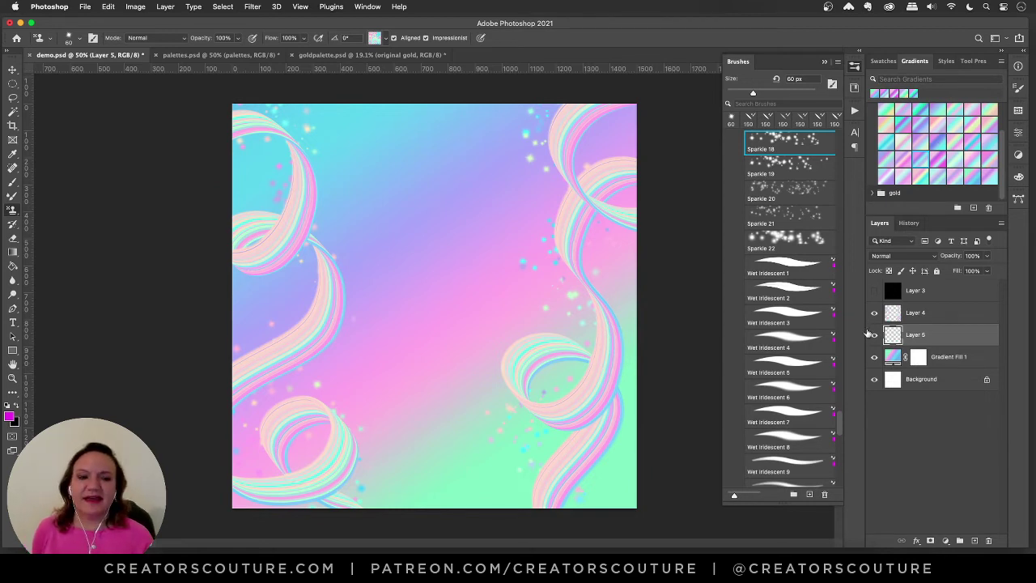
{"action": "left_click", "coordinate": [937, 314]}
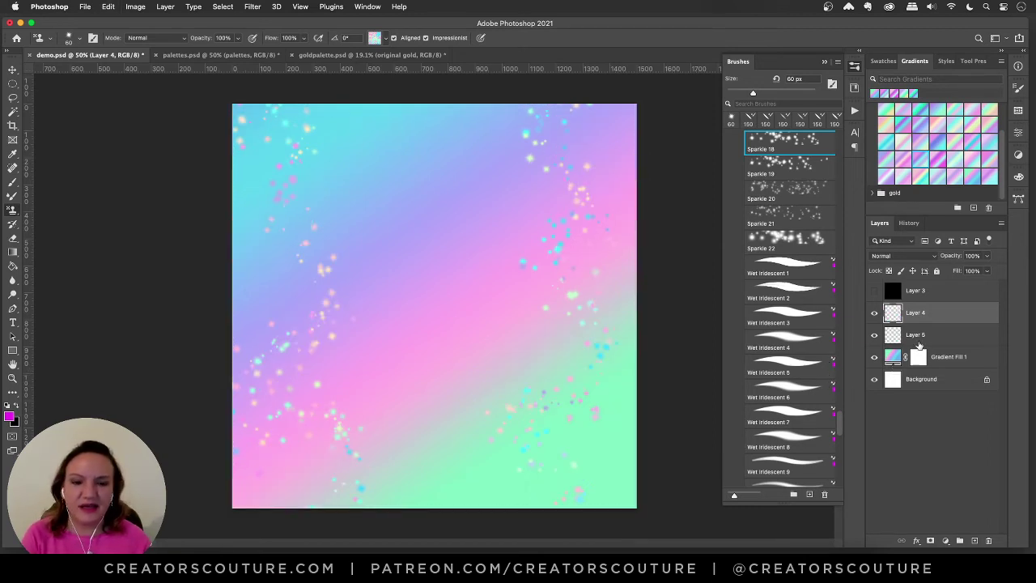
Delete all sparkles from Layer 5, then reselect Layer 4 and the Wet Iridescent 11 brush at 150 px.
{"action": "left_click", "coordinate": [874, 334]}
{"action": "left_click", "coordinate": [874, 334]}
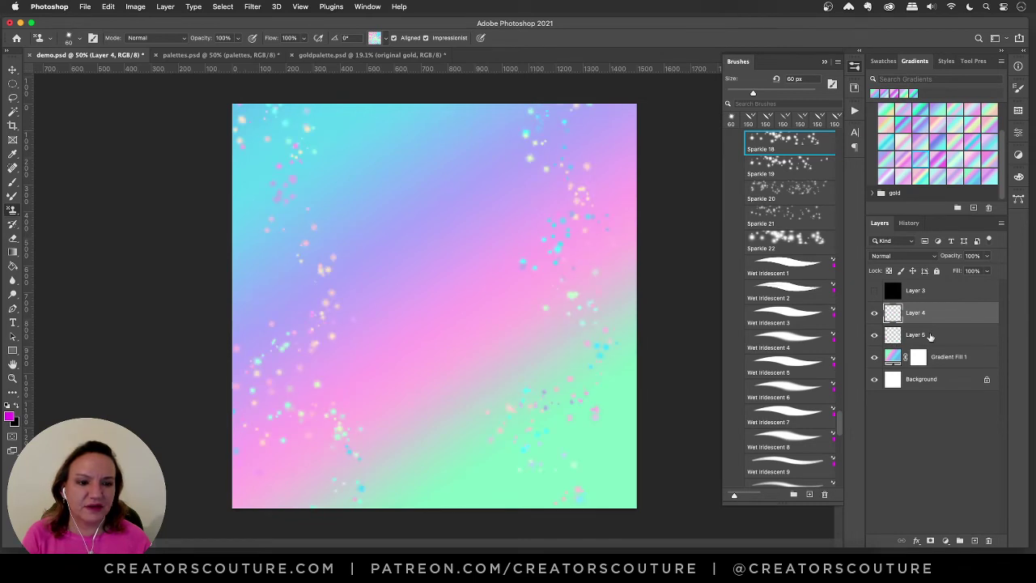
{"action": "left_click", "coordinate": [904, 340]}
{"action": "key", "text": "super+a"}
{"action": "key", "text": "super+c"}
{"action": "key", "text": "BackSpace"}
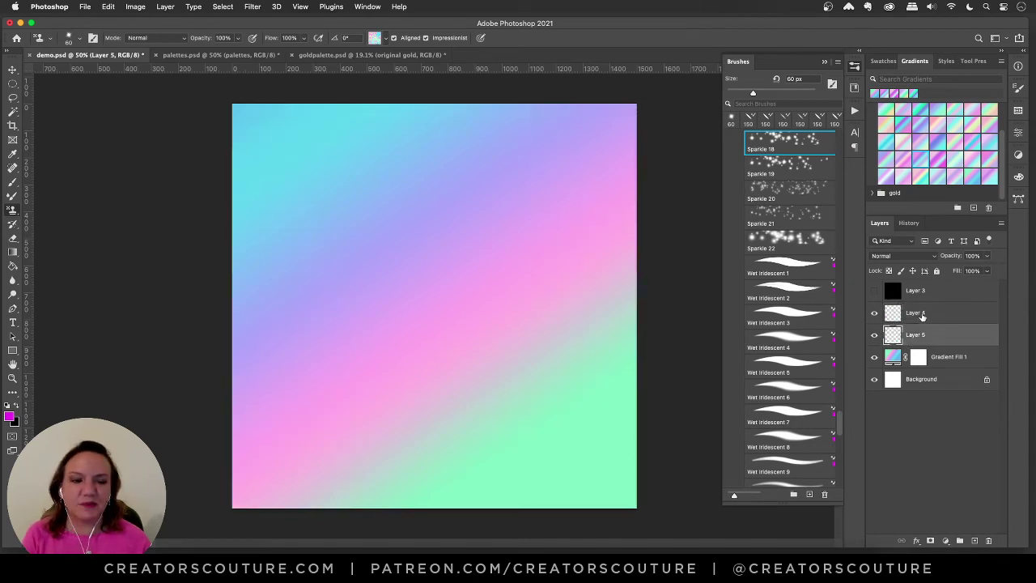
{"action": "left_click", "coordinate": [919, 315]}
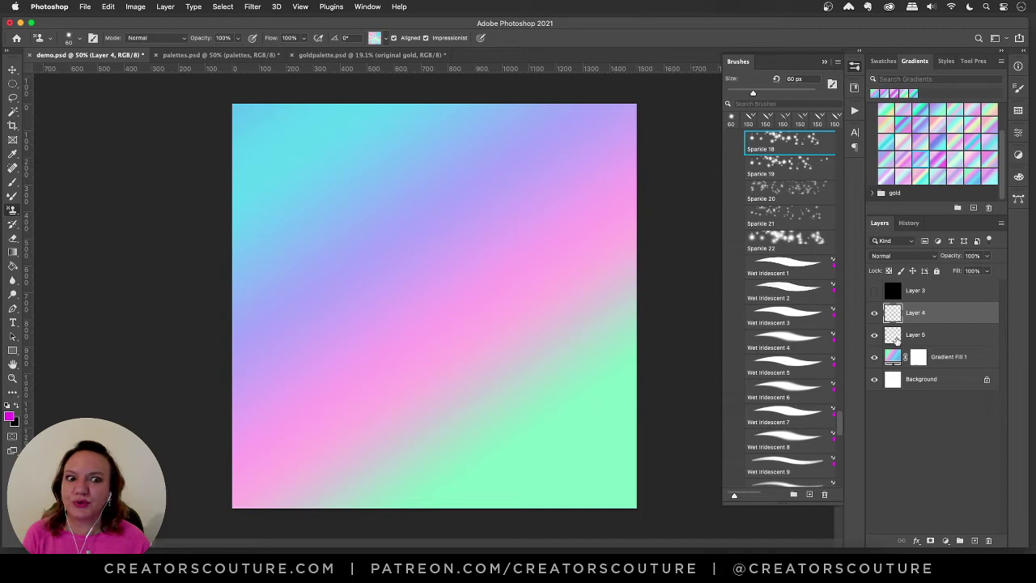
{"action": "left_click", "coordinate": [11, 200]}
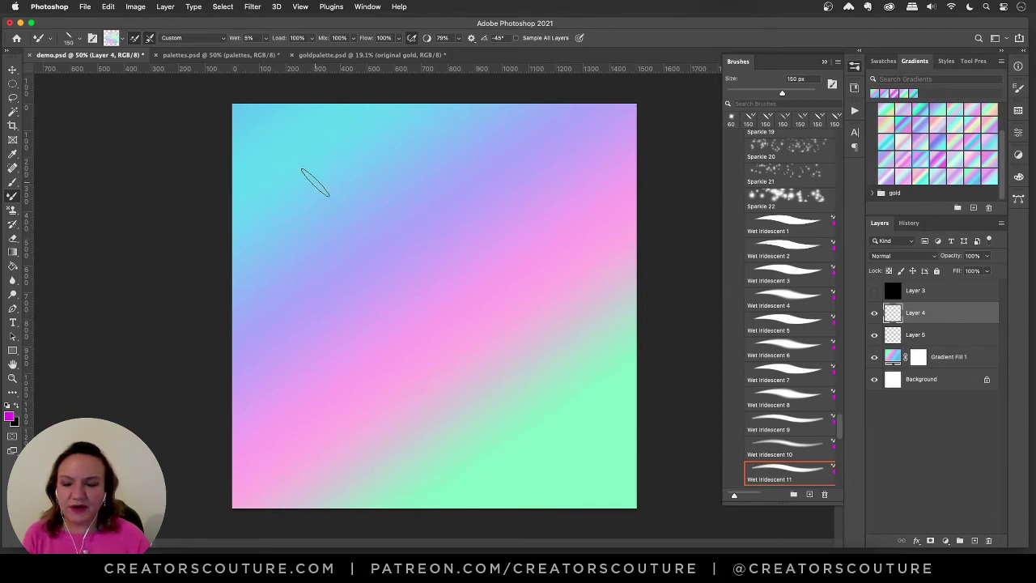
{"action": "mouse_move", "coordinate": [316, 182]}
{"action": "left_mouse_down"}
{"action": "mouse_move", "coordinate": [302, 209]}
{"action": "mouse_move", "coordinate": [268, 184]}
{"action": "mouse_move", "coordinate": [297, 136]}
{"action": "mouse_move", "coordinate": [359, 172]}
{"action": "mouse_move", "coordinate": [369, 245]}
{"action": "mouse_move", "coordinate": [427, 277]}
{"action": "left_mouse_up"}
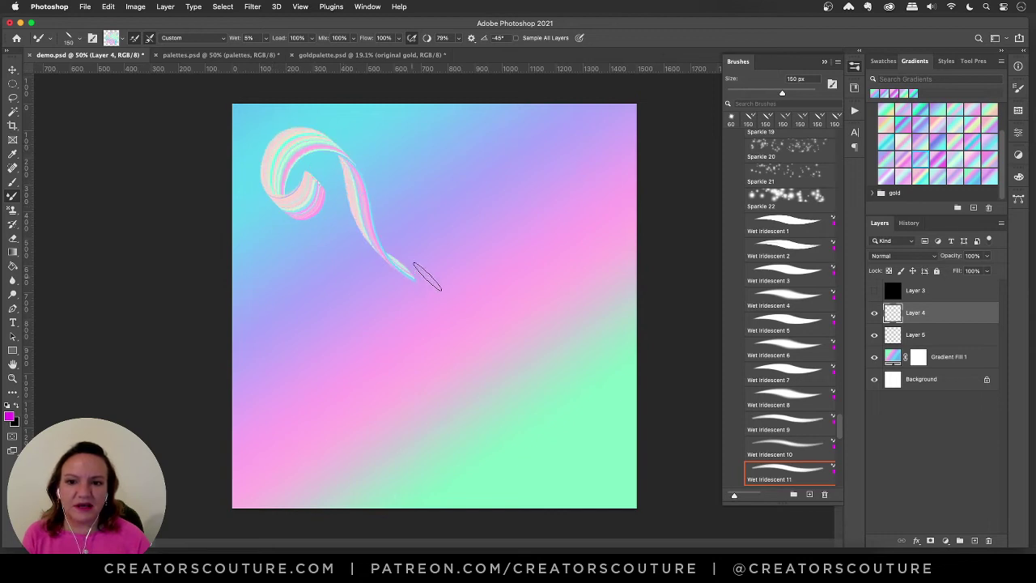
{"action": "key", "text": "super+z"}
{"action": "mouse_move", "coordinate": [316, 173]}
{"action": "left_mouse_down"}
{"action": "mouse_move", "coordinate": [320, 208]}
{"action": "mouse_move", "coordinate": [268, 221]}
{"action": "mouse_move", "coordinate": [268, 161]}
{"action": "mouse_move", "coordinate": [373, 169]}
{"action": "mouse_move", "coordinate": [416, 230]}
{"action": "mouse_move", "coordinate": [505, 249]}
{"action": "mouse_move", "coordinate": [584, 201]}
{"action": "mouse_move", "coordinate": [527, 127]}
{"action": "mouse_move", "coordinate": [450, 136]}
{"action": "mouse_move", "coordinate": [434, 199]}
{"action": "mouse_move", "coordinate": [505, 199]}
{"action": "mouse_move", "coordinate": [488, 175]}
{"action": "left_mouse_up"}
{"action": "key", "text": "super+z"}
{"action": "left_click_drag", "start_coordinate": [458, 38], "coordinate": [457, 52]}
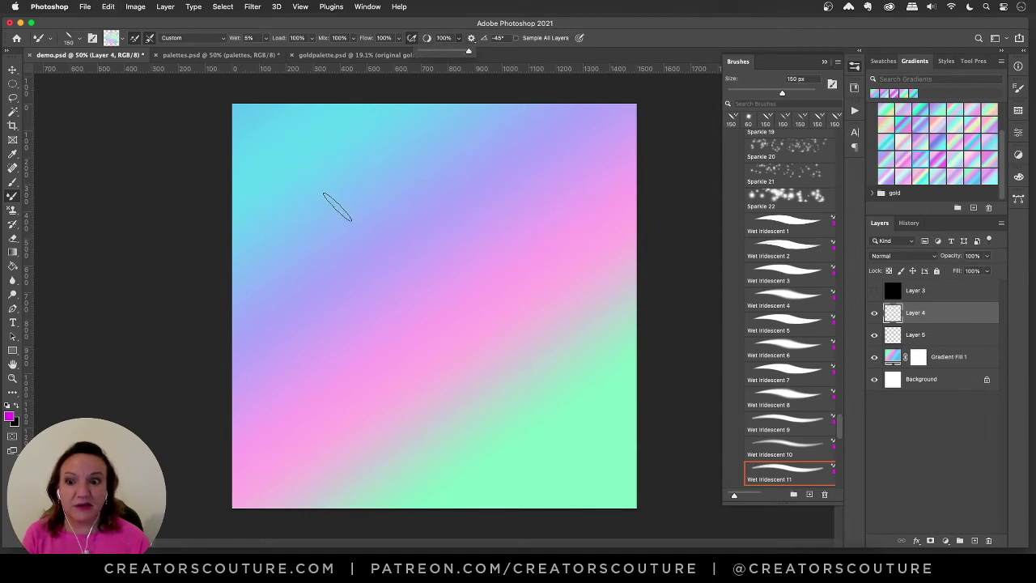
{"action": "mouse_move", "coordinate": [277, 173]}
{"action": "left_mouse_down"}
{"action": "mouse_move", "coordinate": [344, 187]}
{"action": "mouse_move", "coordinate": [318, 267]}
{"action": "mouse_move", "coordinate": [230, 225]}
{"action": "mouse_move", "coordinate": [283, 133]}
{"action": "mouse_move", "coordinate": [387, 166]}
{"action": "mouse_move", "coordinate": [439, 238]}
{"action": "mouse_move", "coordinate": [528, 264]}
{"action": "mouse_move", "coordinate": [611, 186]}
{"action": "mouse_move", "coordinate": [534, 120]}
{"action": "mouse_move", "coordinate": [462, 149]}
{"action": "mouse_move", "coordinate": [474, 204]}
{"action": "mouse_move", "coordinate": [544, 199]}
{"action": "mouse_move", "coordinate": [530, 166]}
{"action": "left_mouse_up"}
{"action": "mouse_move", "coordinate": [429, 232]}
{"action": "left_mouse_down"}
{"action": "mouse_move", "coordinate": [436, 318]}
{"action": "mouse_move", "coordinate": [344, 464]}
{"action": "mouse_move", "coordinate": [221, 366]}
{"action": "mouse_move", "coordinate": [474, 506]}
{"action": "mouse_move", "coordinate": [478, 352]}
{"action": "mouse_move", "coordinate": [664, 371]}
{"action": "left_mouse_up"}
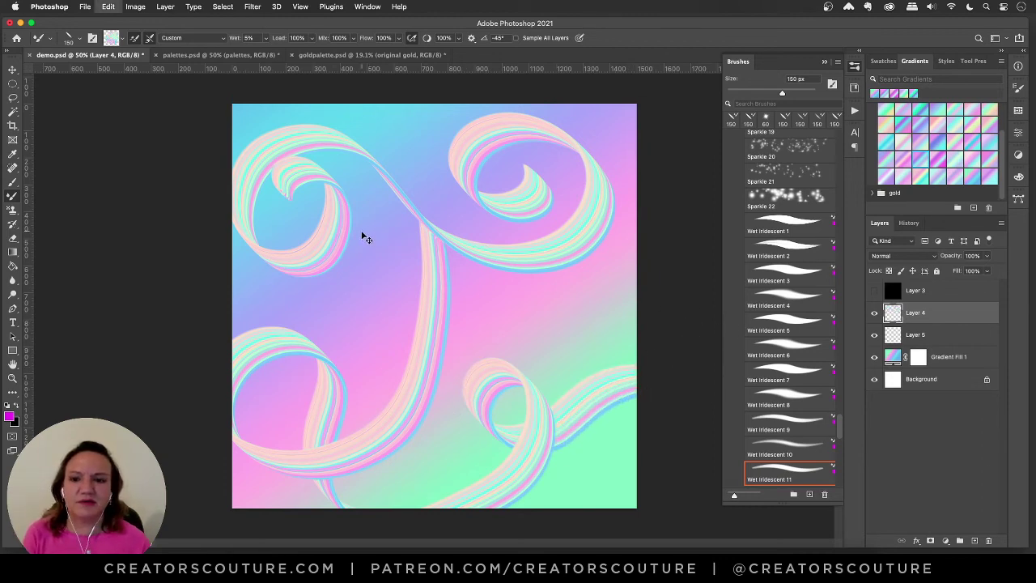
{"action": "key", "text": "super+z"}
{"action": "key", "text": "super+z"}
{"action": "key", "text": "super+z"}
{"action": "mouse_move", "coordinate": [342, 208]}
{"action": "left_mouse_down"}
{"action": "mouse_move", "coordinate": [347, 162]}
{"action": "mouse_move", "coordinate": [364, 308]}
{"action": "left_mouse_up"}
{"action": "key", "text": "super+z"}
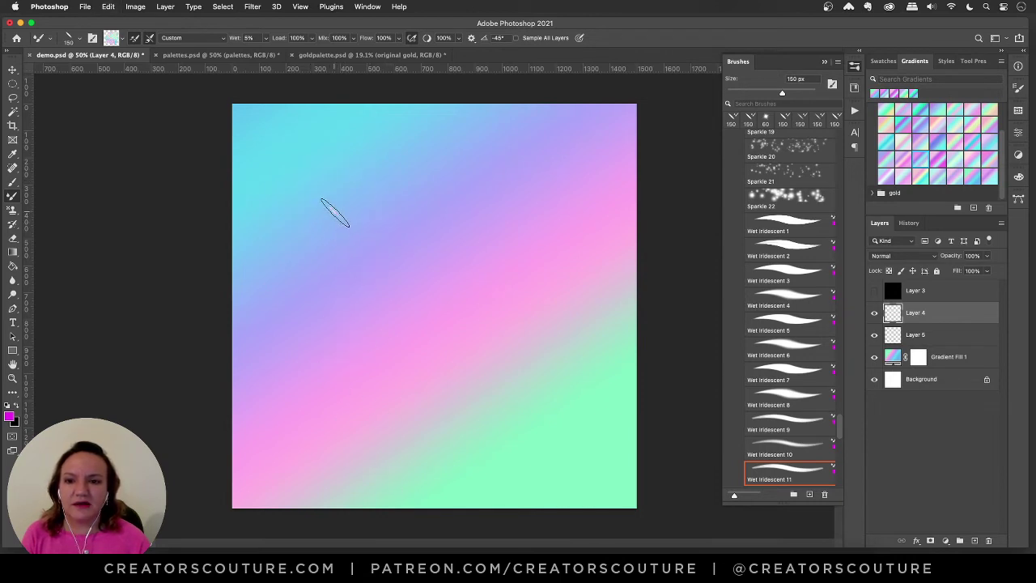
{"action": "mouse_move", "coordinate": [336, 213]}
{"action": "left_mouse_down"}
{"action": "mouse_move", "coordinate": [319, 170]}
{"action": "mouse_move", "coordinate": [342, 409]}
{"action": "mouse_move", "coordinate": [368, 449]}
{"action": "left_mouse_up"}
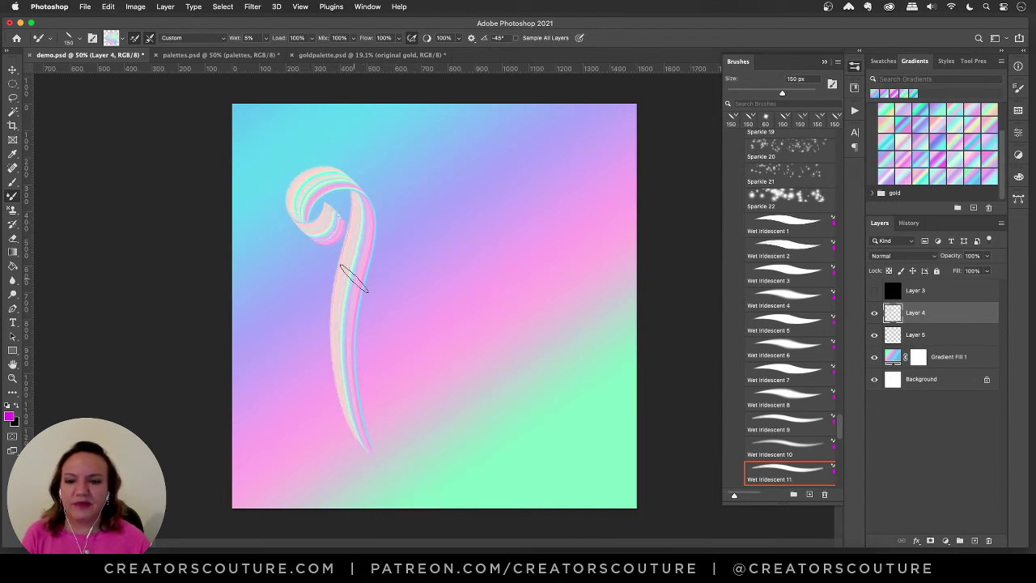
{"action": "left_click_drag", "start_coordinate": [377, 176], "coordinate": [443, 444]}
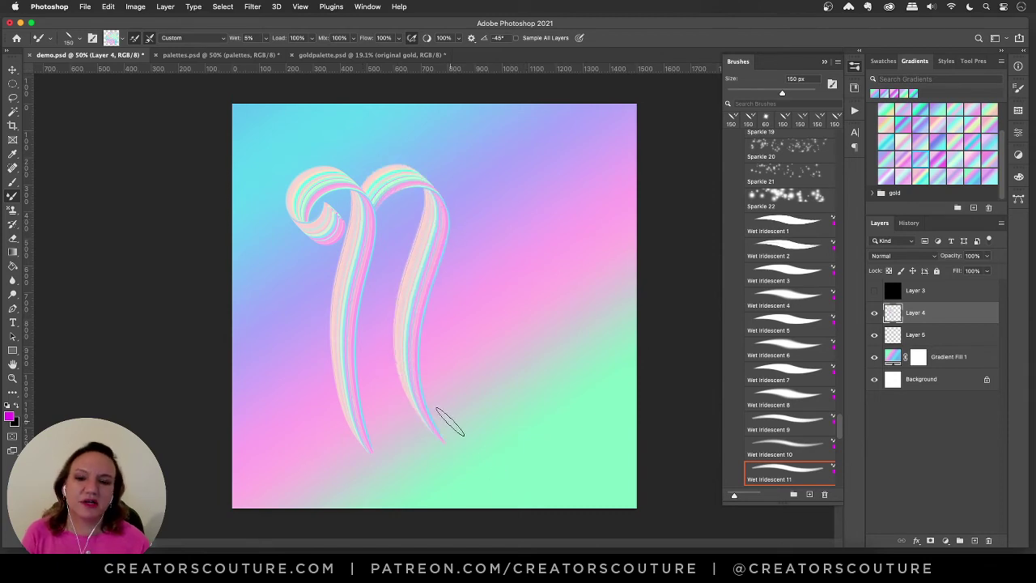
Undo the trial curls and loops, then draw 'fun' as one continuous ribbon stroke from the left edge.
{"action": "key", "text": "super+z"}
{"action": "key", "text": "super+z"}
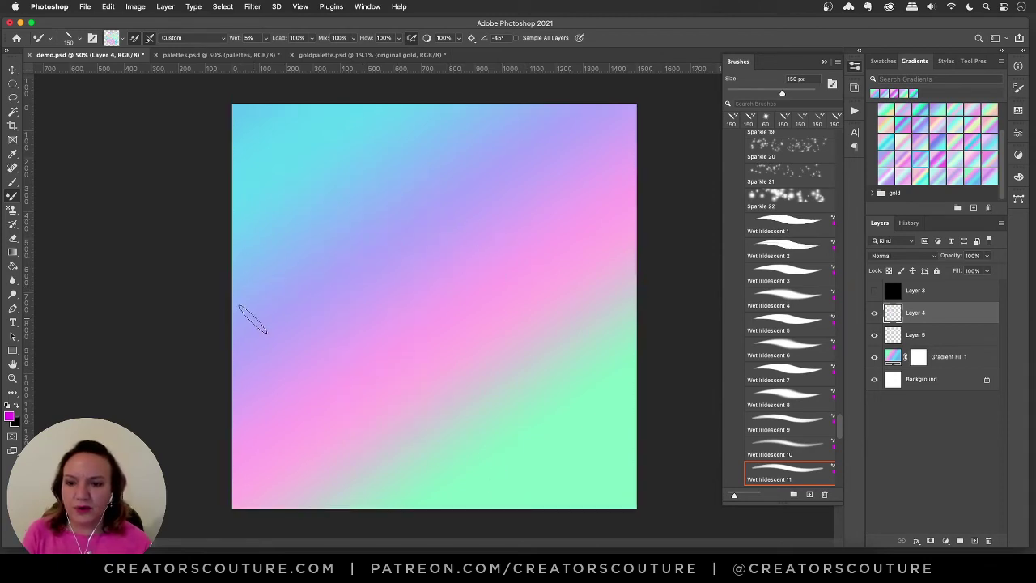
{"action": "mouse_move", "coordinate": [212, 348]}
{"action": "left_mouse_down"}
{"action": "mouse_move", "coordinate": [328, 194]}
{"action": "mouse_move", "coordinate": [271, 275]}
{"action": "left_mouse_up"}
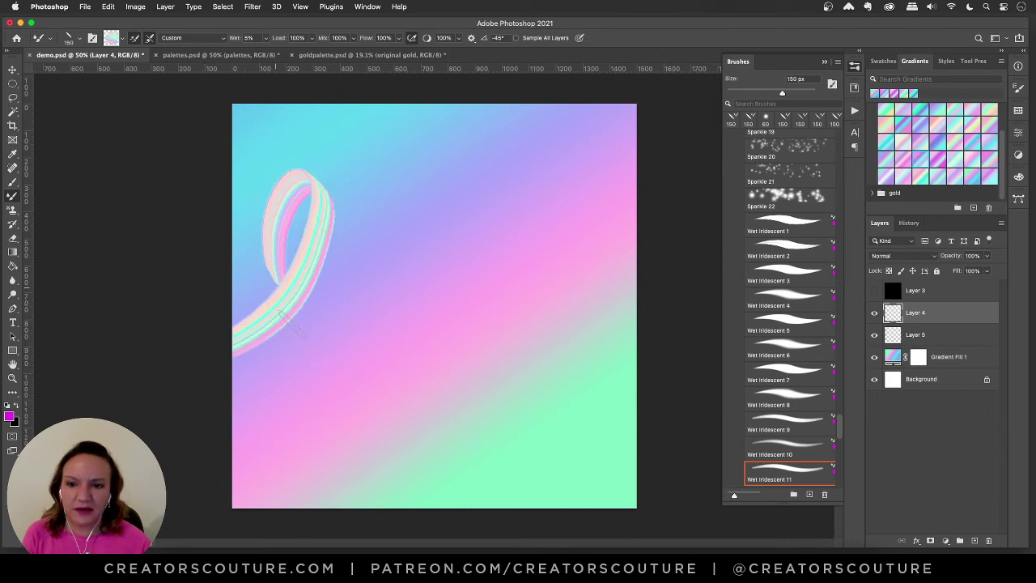
{"action": "key", "text": "super+z"}
{"action": "mouse_move", "coordinate": [227, 212]}
{"action": "left_mouse_down"}
{"action": "mouse_move", "coordinate": [287, 298]}
{"action": "mouse_move", "coordinate": [357, 188]}
{"action": "mouse_move", "coordinate": [384, 397]}
{"action": "left_mouse_up"}
{"action": "mouse_move", "coordinate": [376, 471]}
{"action": "left_mouse_down"}
{"action": "mouse_move", "coordinate": [317, 361]}
{"action": "mouse_move", "coordinate": [417, 332]}
{"action": "mouse_move", "coordinate": [488, 230]}
{"action": "mouse_move", "coordinate": [446, 176]}
{"action": "mouse_move", "coordinate": [413, 256]}
{"action": "mouse_move", "coordinate": [475, 332]}
{"action": "mouse_move", "coordinate": [530, 224]}
{"action": "mouse_move", "coordinate": [546, 158]}
{"action": "mouse_move", "coordinate": [587, 207]}
{"action": "mouse_move", "coordinate": [587, 316]}
{"action": "mouse_move", "coordinate": [513, 378]}
{"action": "mouse_move", "coordinate": [494, 305]}
{"action": "mouse_move", "coordinate": [584, 334]}
{"action": "mouse_move", "coordinate": [664, 338]}
{"action": "left_mouse_up"}
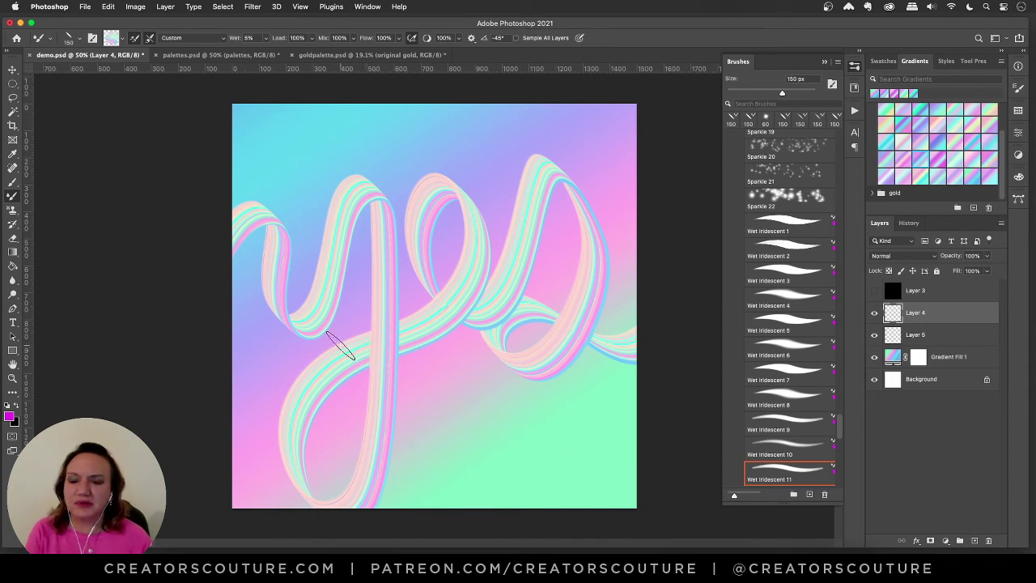
{"action": "key", "text": "super+z"}
{"action": "mouse_move", "coordinate": [199, 296]}
{"action": "left_mouse_down"}
{"action": "mouse_move", "coordinate": [355, 200]}
{"action": "mouse_move", "coordinate": [328, 127]}
{"action": "mouse_move", "coordinate": [270, 206]}
{"action": "mouse_move", "coordinate": [271, 347]}
{"action": "mouse_move", "coordinate": [354, 483]}
{"action": "mouse_move", "coordinate": [431, 432]}
{"action": "mouse_move", "coordinate": [350, 326]}
{"action": "mouse_move", "coordinate": [281, 331]}
{"action": "mouse_move", "coordinate": [291, 372]}
{"action": "mouse_move", "coordinate": [369, 322]}
{"action": "mouse_move", "coordinate": [370, 229]}
{"action": "mouse_move", "coordinate": [379, 305]}
{"action": "mouse_move", "coordinate": [416, 337]}
{"action": "mouse_move", "coordinate": [420, 196]}
{"action": "mouse_move", "coordinate": [436, 282]}
{"action": "mouse_move", "coordinate": [474, 318]}
{"action": "mouse_move", "coordinate": [481, 227]}
{"action": "mouse_move", "coordinate": [468, 173]}
{"action": "mouse_move", "coordinate": [494, 298]}
{"action": "mouse_move", "coordinate": [490, 221]}
{"action": "mouse_move", "coordinate": [504, 166]}
{"action": "mouse_move", "coordinate": [534, 210]}
{"action": "mouse_move", "coordinate": [545, 285]}
{"action": "mouse_move", "coordinate": [617, 323]}
{"action": "mouse_move", "coordinate": [677, 244]}
{"action": "mouse_move", "coordinate": [620, 183]}
{"action": "mouse_move", "coordinate": [573, 255]}
{"action": "mouse_move", "coordinate": [598, 341]}
{"action": "mouse_move", "coordinate": [567, 437]}
{"action": "mouse_move", "coordinate": [480, 440]}
{"action": "mouse_move", "coordinate": [489, 371]}
{"action": "mouse_move", "coordinate": [566, 375]}
{"action": "mouse_move", "coordinate": [629, 420]}
{"action": "mouse_move", "coordinate": [676, 336]}
{"action": "left_mouse_up"}
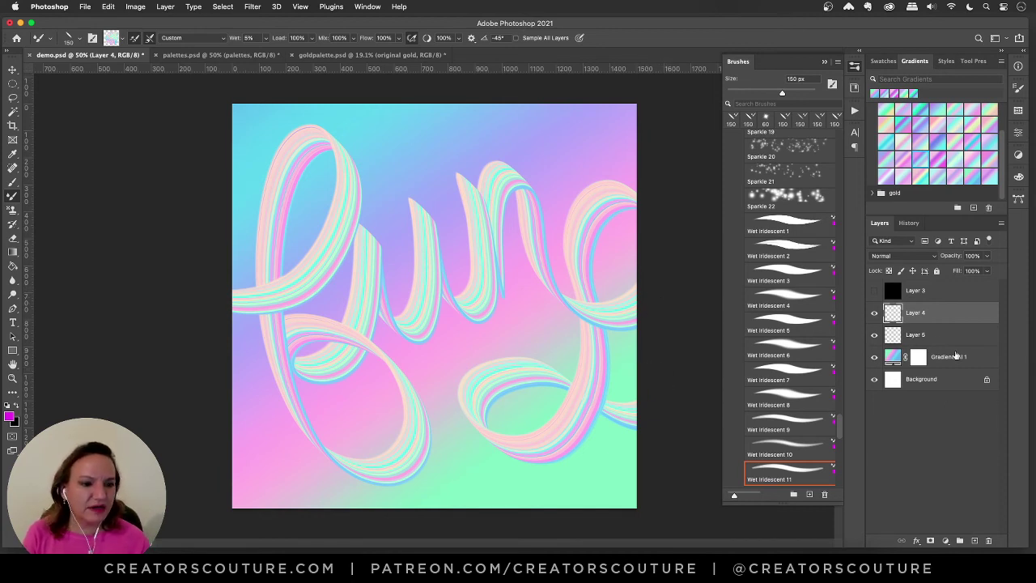
On Layer 5, dab 60 px Sparkle 18 sparkles along the upper left, around the n, and near the lower loops.
{"action": "left_click", "coordinate": [932, 337]}
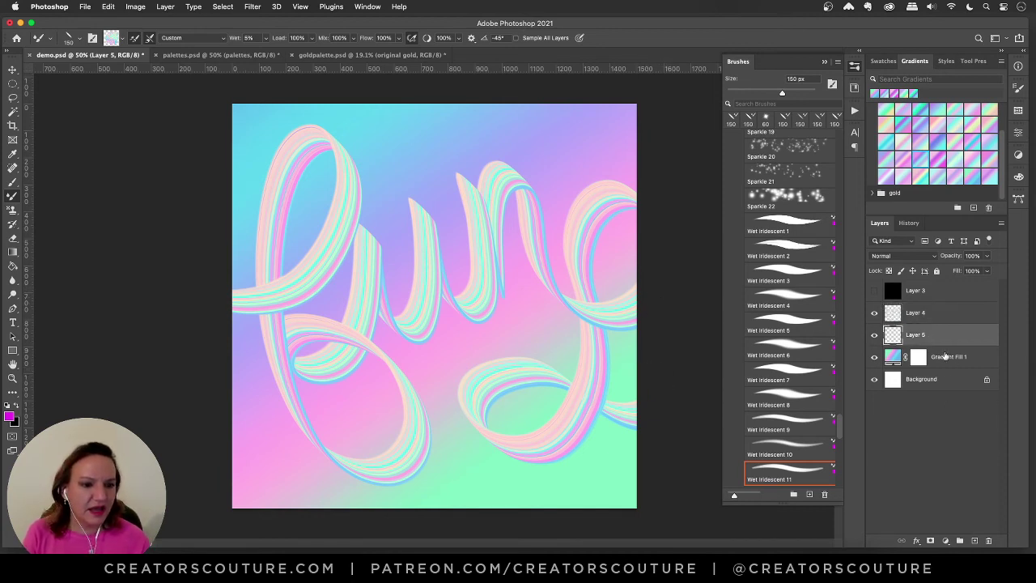
{"action": "left_click", "coordinate": [12, 210]}
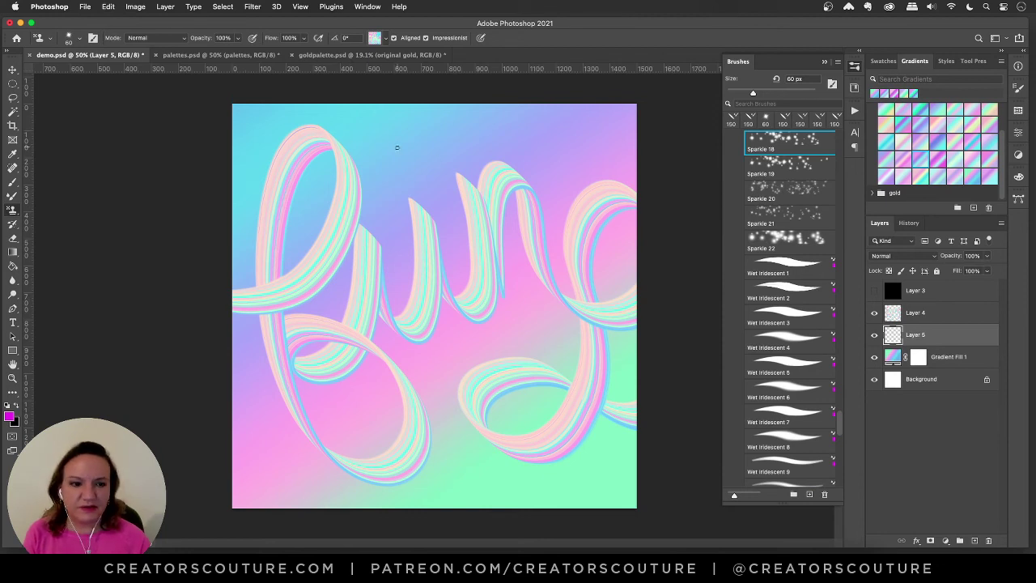
{"action": "left_click_drag", "start_coordinate": [276, 140], "coordinate": [247, 263]}
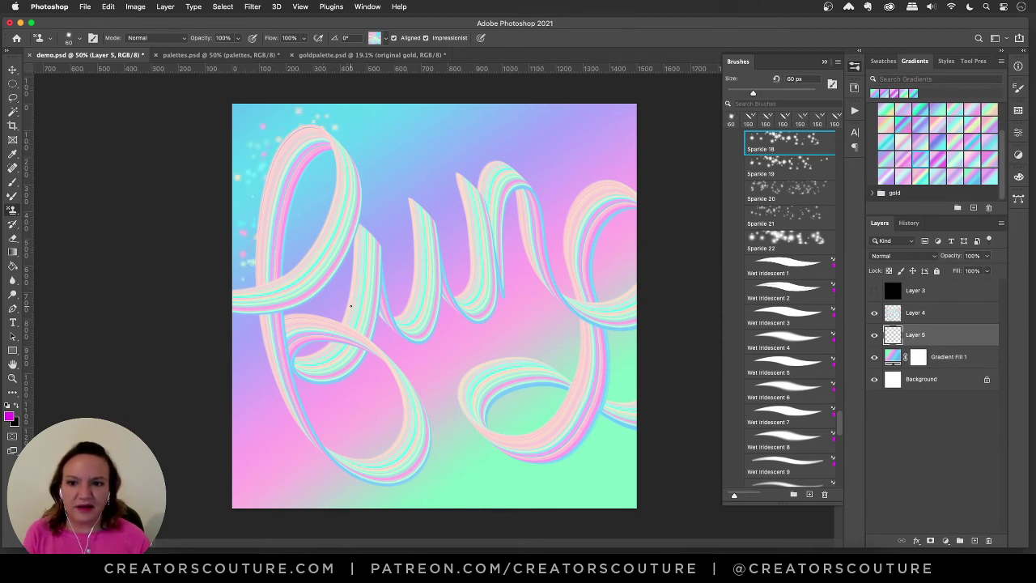
{"action": "left_click", "coordinate": [522, 178]}
{"action": "left_click", "coordinate": [617, 316]}
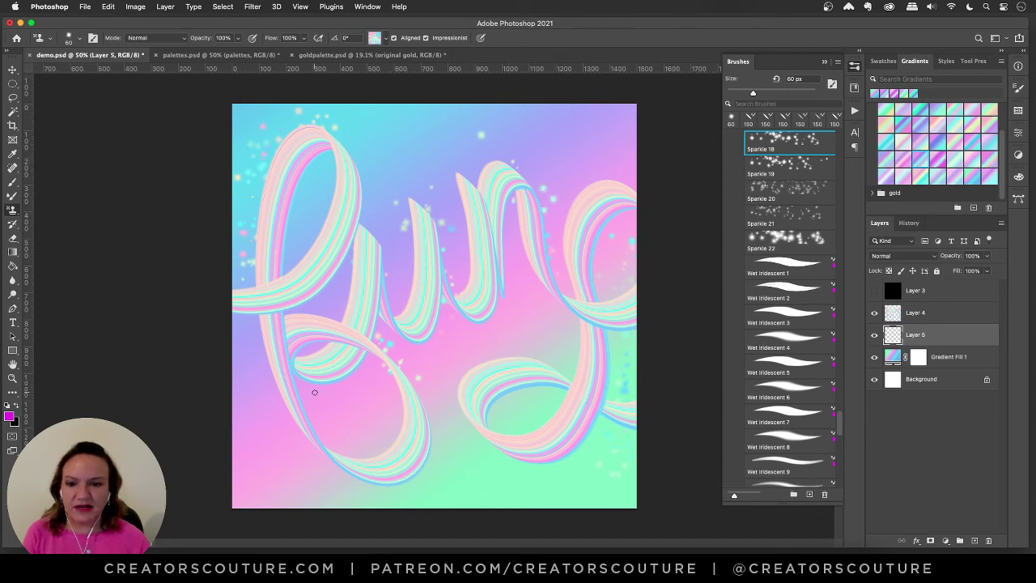
{"action": "left_click_drag", "start_coordinate": [291, 429], "coordinate": [327, 498]}
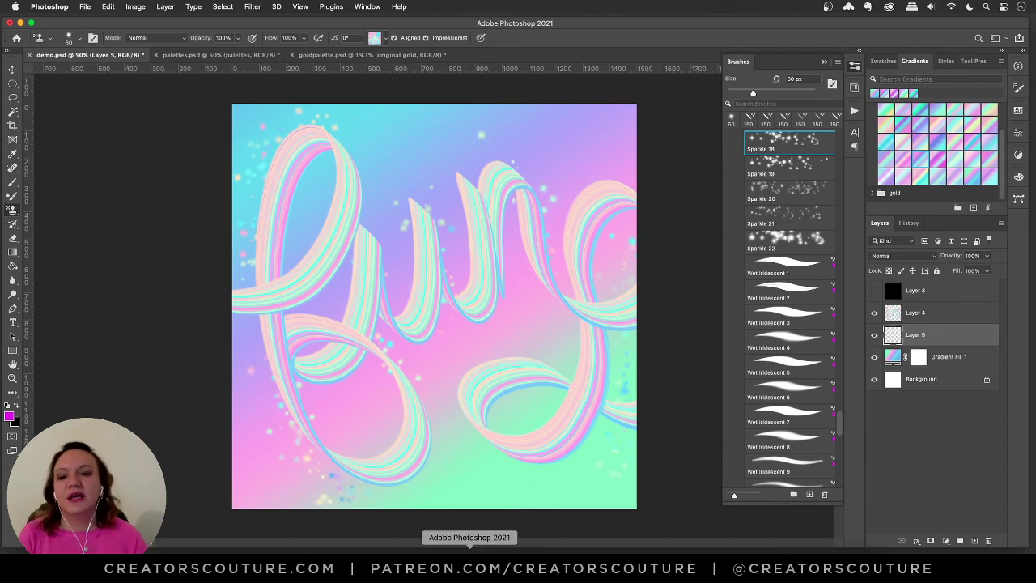